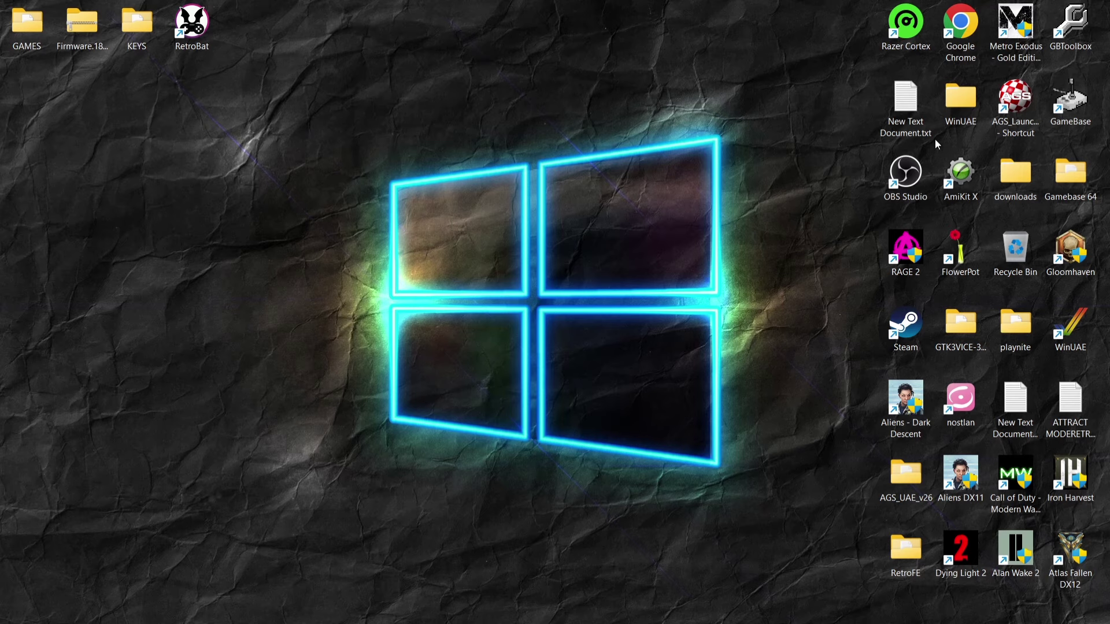
Download the Suyu Windows build (Suyu-Windows_x64.7z) from the Suyu download page in Chrome
left_click(603, 607)
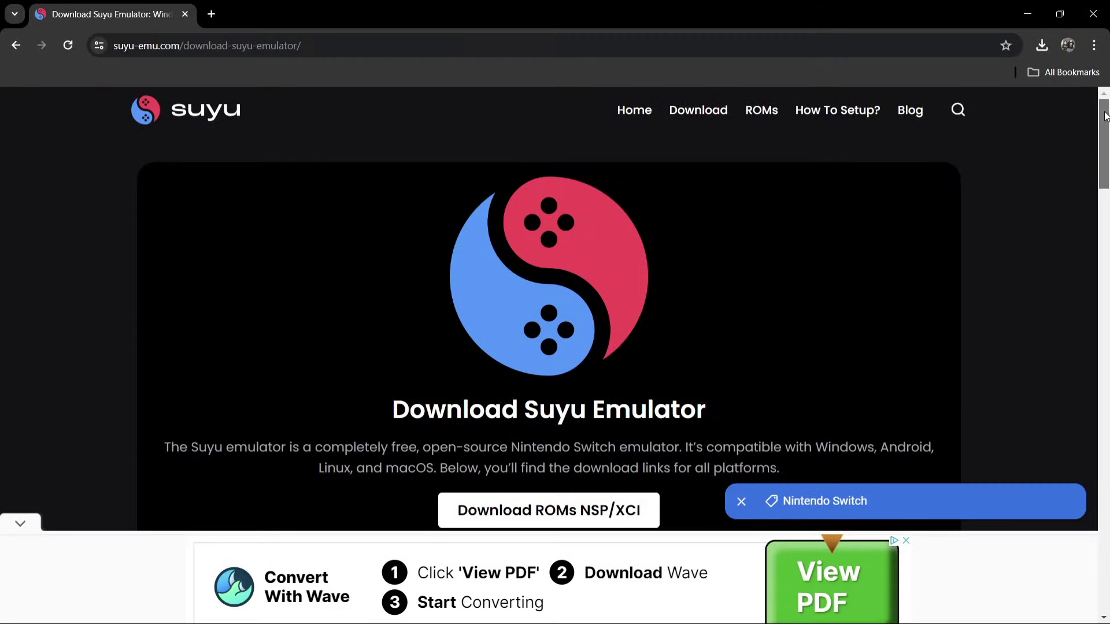
left_click_drag(1106, 115, 1106, 233)
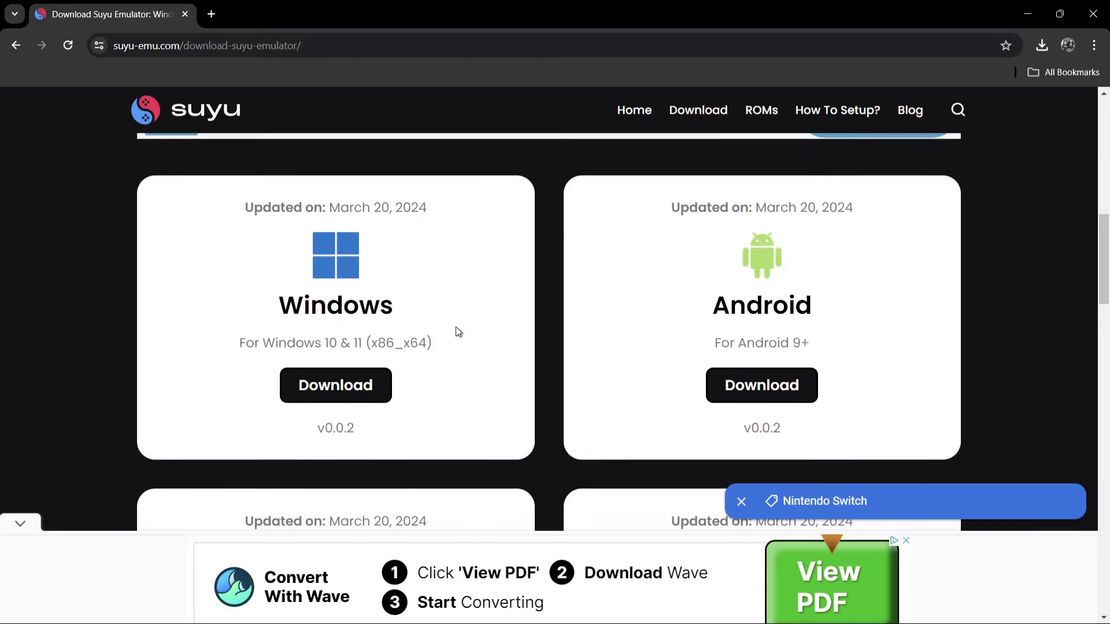
left_click(329, 393)
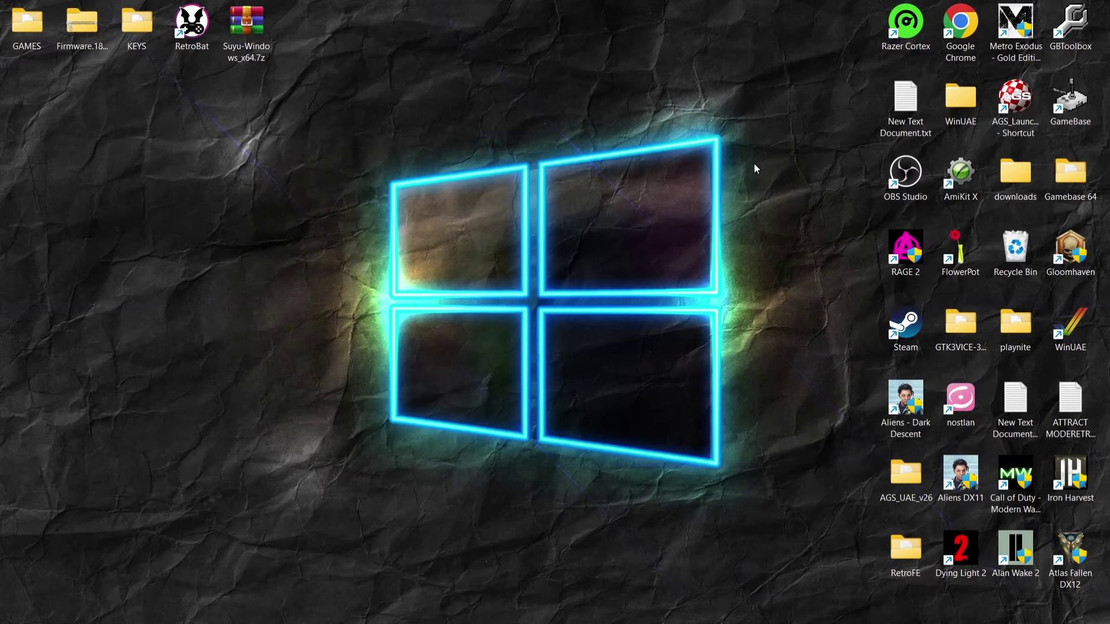
Open RetroBat's emulators\suyu folder from the shortcut's file location, then open the Suyu-Windows_x64.7z archive
right_click(195, 29)
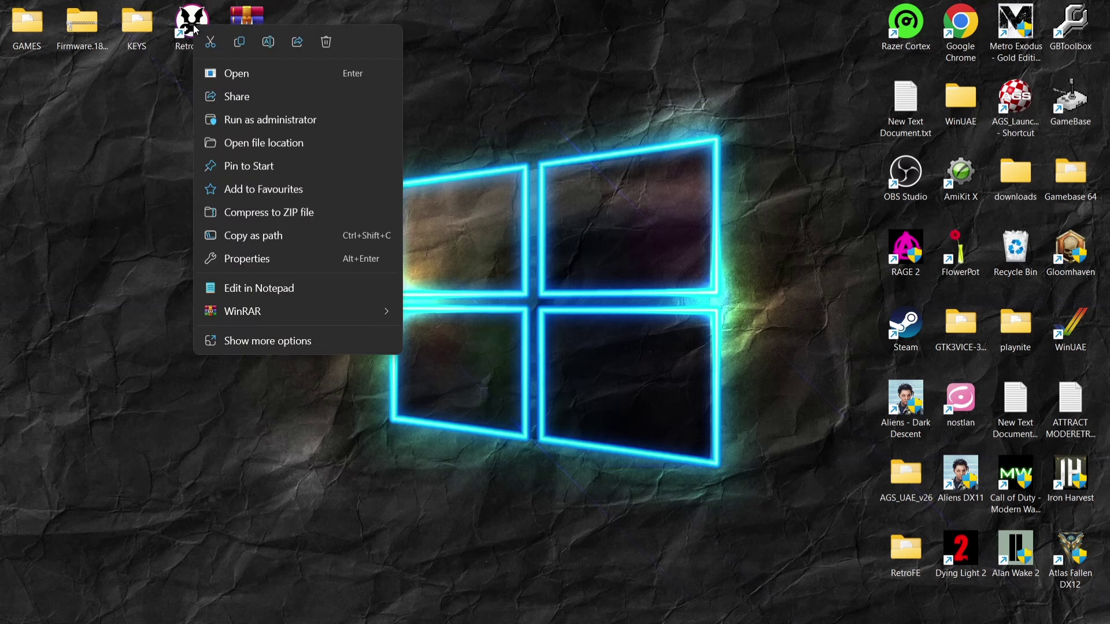
left_click(304, 145)
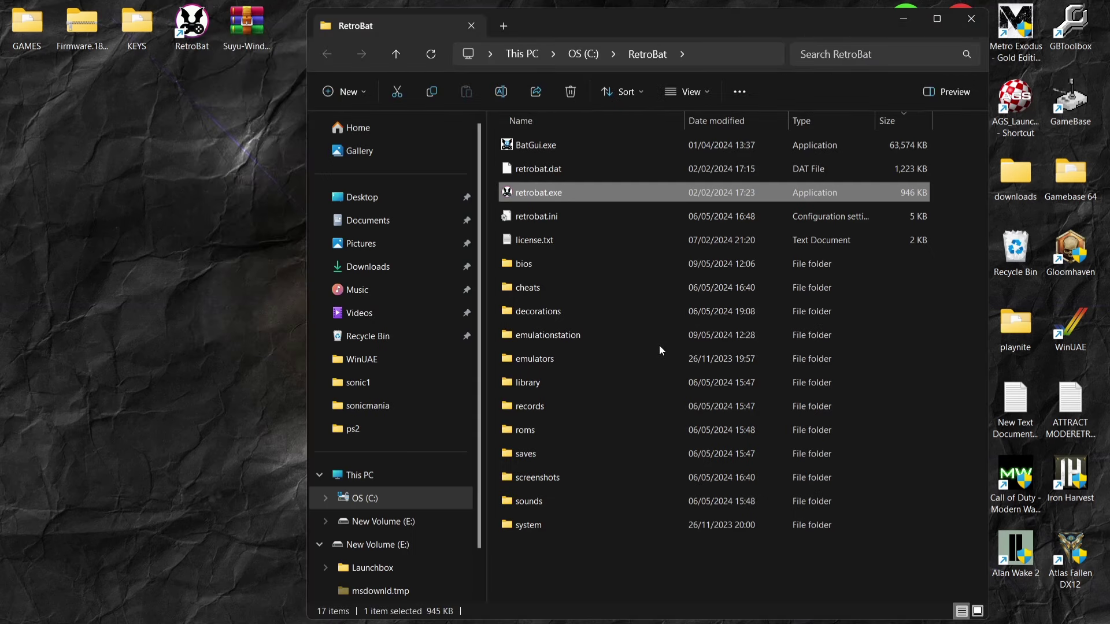
double_click(590, 360)
left_click_drag(982, 220, 1004, 510)
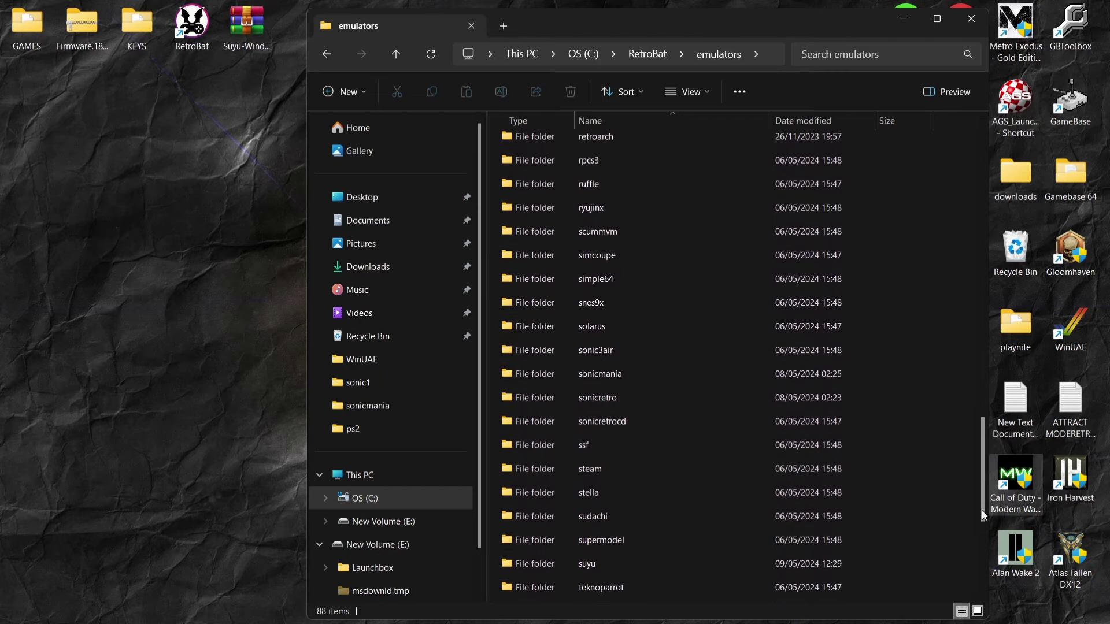
left_click(717, 558)
double_click(716, 558)
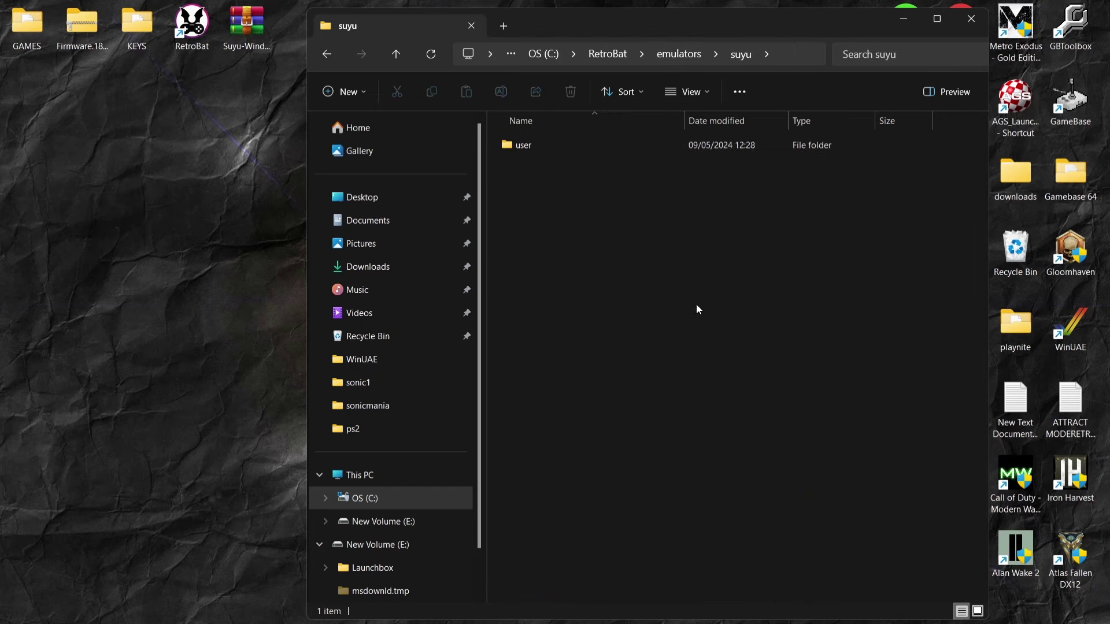
double_click(258, 38)
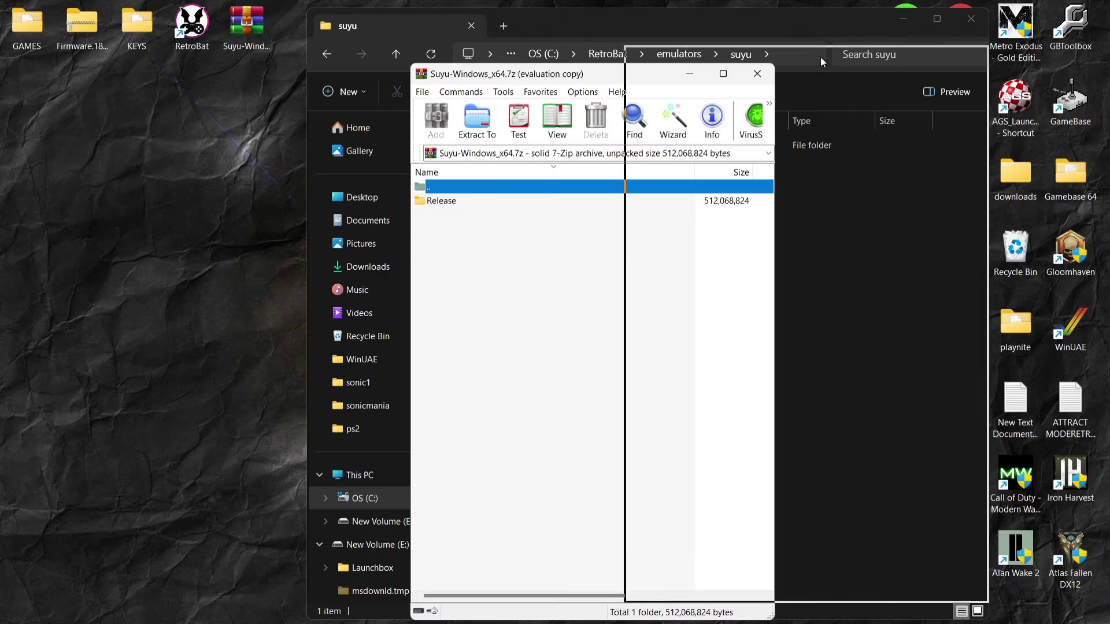
Dismiss the WinRAR licence reminder, dock the archive window right, and open its Release folder
left_click(655, 352)
left_click_drag(538, 75, 933, 75)
left_click(859, 198)
double_click(860, 197)
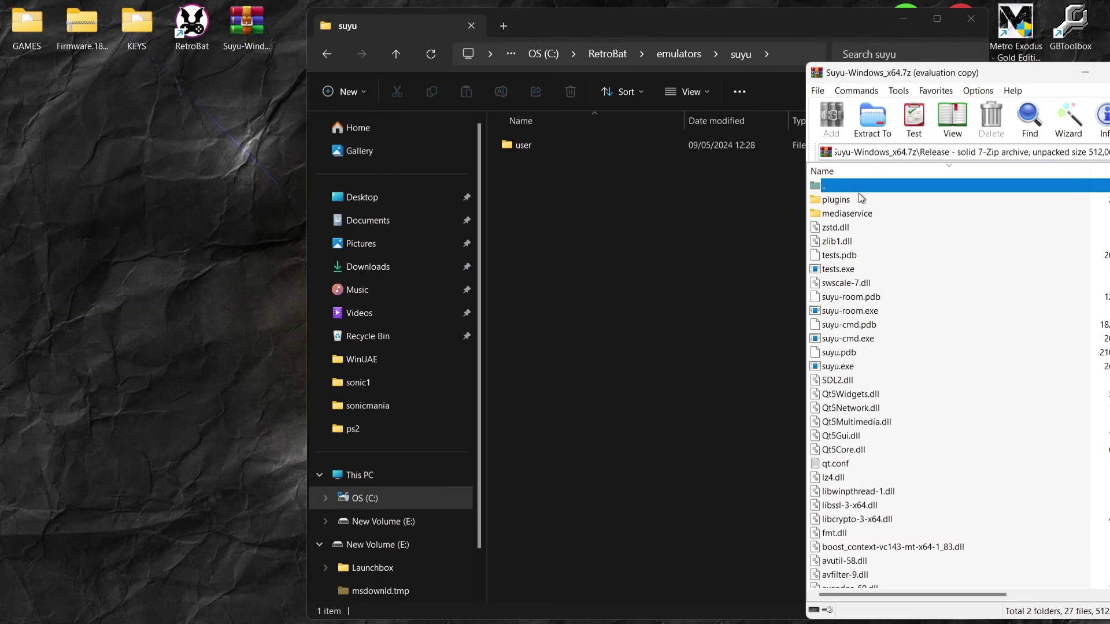
Select all Release contents except the '..' entry and drag them into the suyu folder
right_click(865, 353)
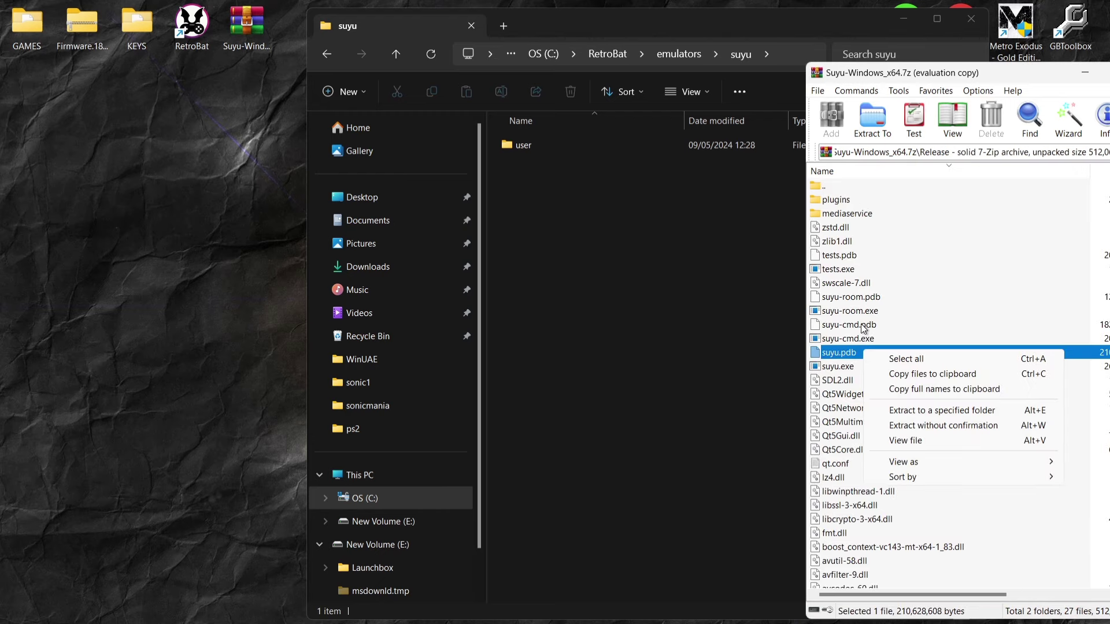
left_click(861, 324)
right_click(898, 298)
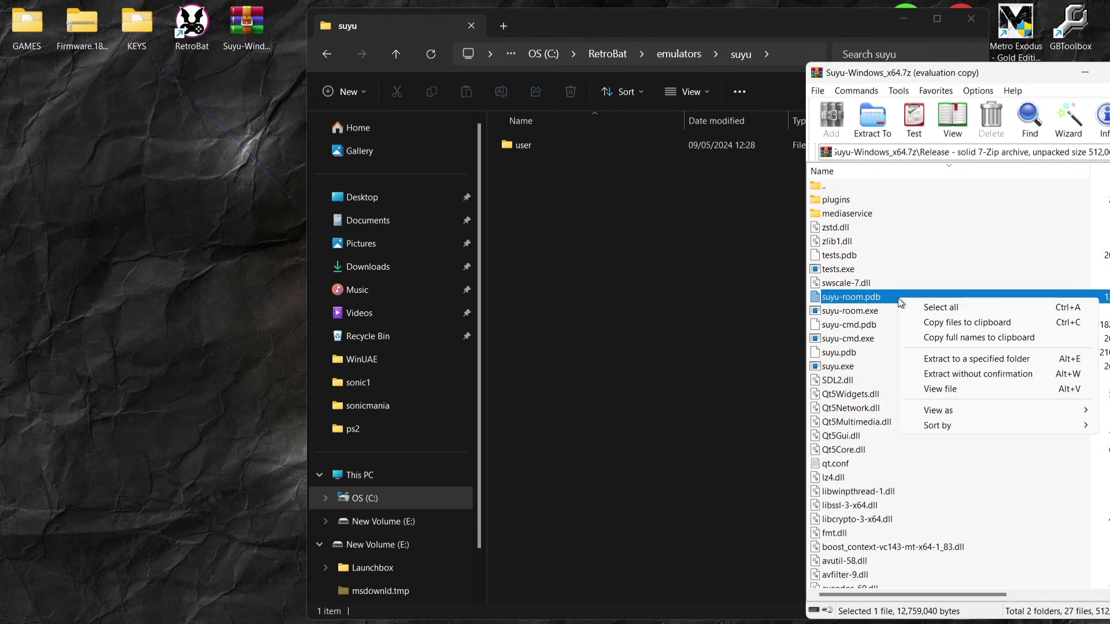
left_click(891, 272)
key("ctrl+a")
left_click(831, 193, "ctrl")
left_click_drag(847, 231, 651, 282)
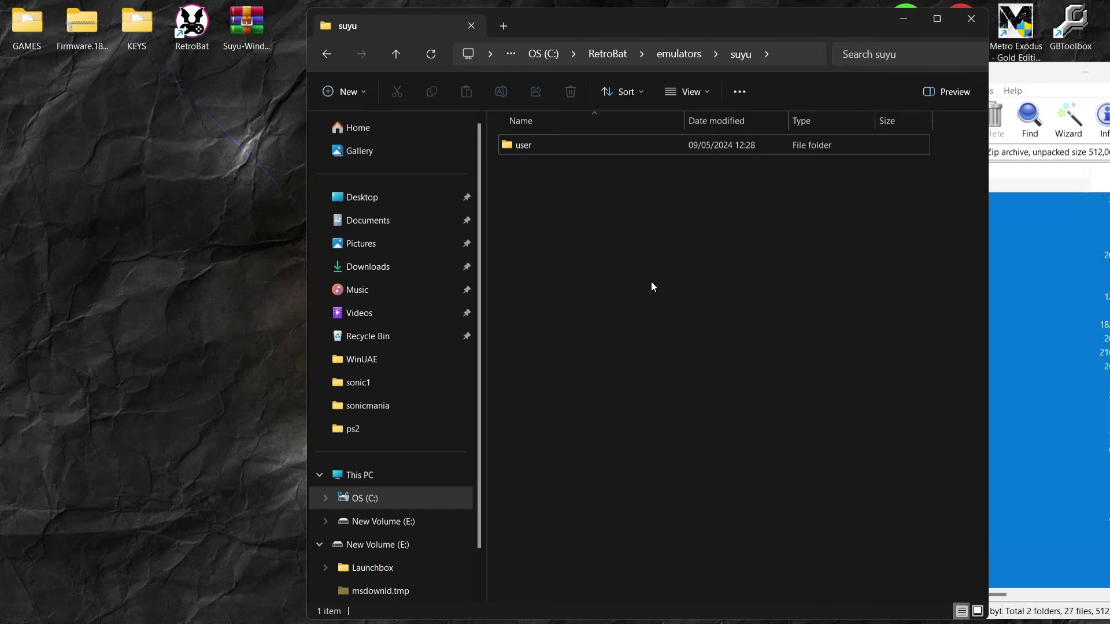
Run the extracted suyu.exe once, acknowledge the missing encryption keys warning, and close suyu
double_click(622, 23)
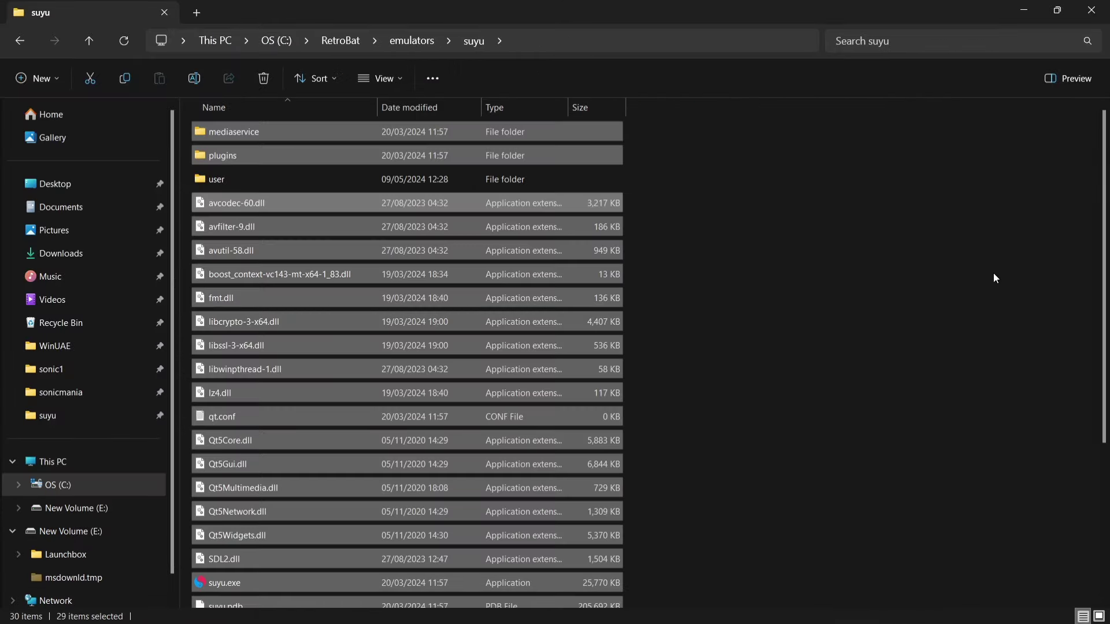
scroll(993, 278, "down", 3)
left_click(844, 372)
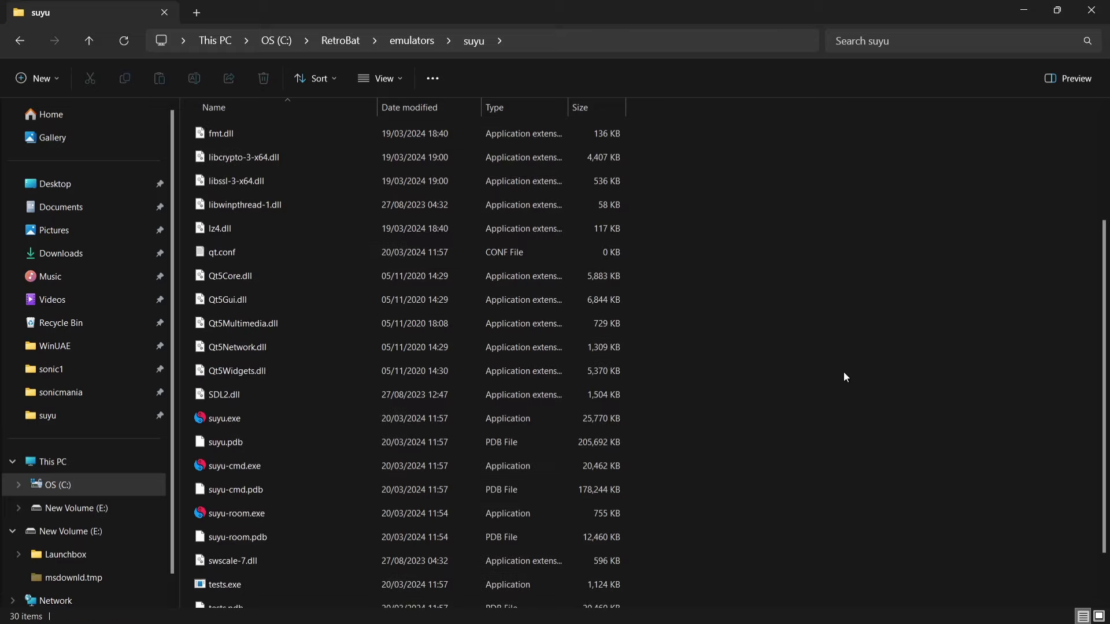
double_click(331, 418)
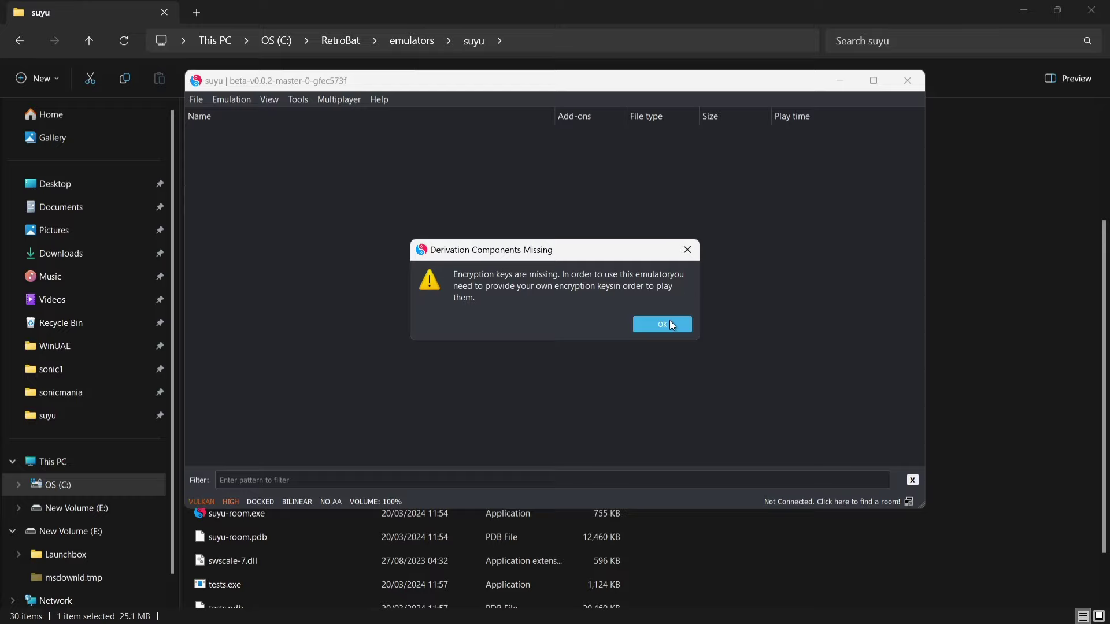
left_click(671, 322)
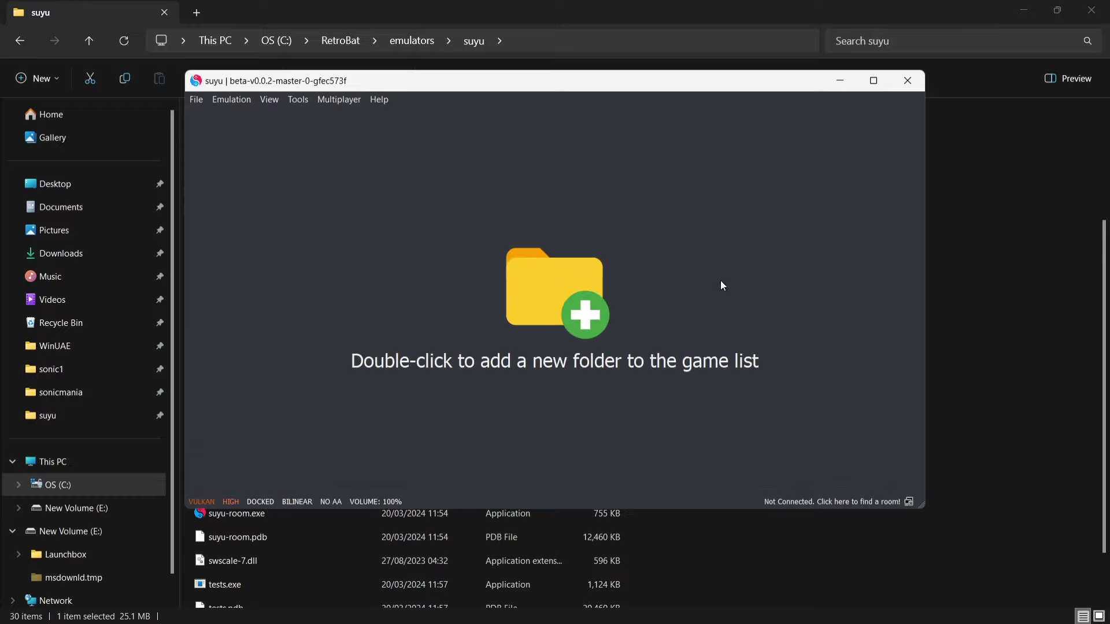
left_click(910, 82)
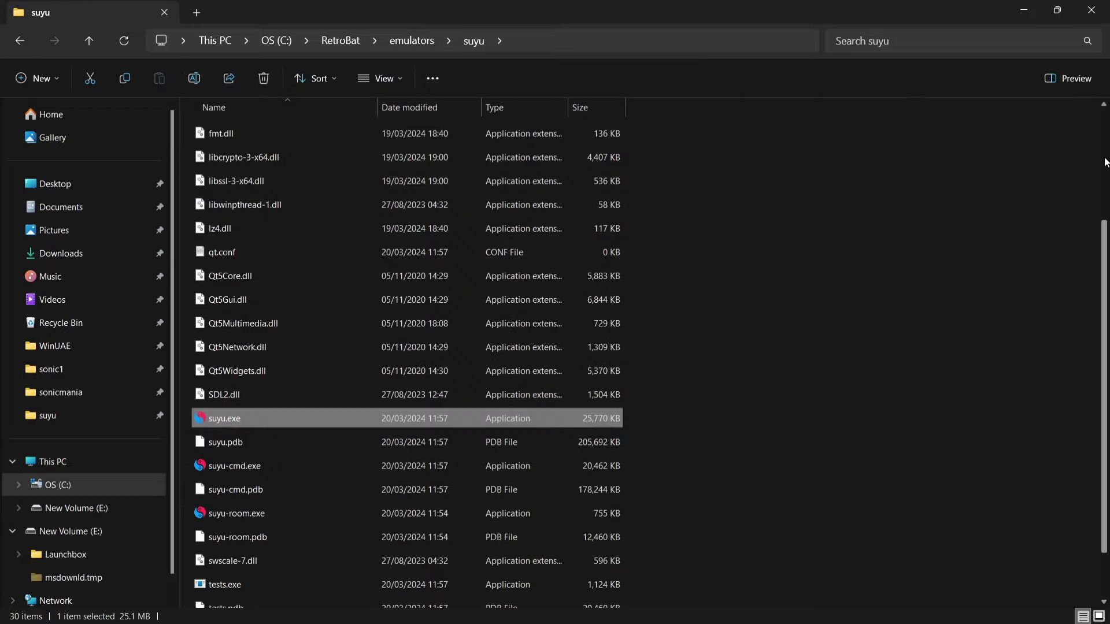
scroll(790, 169, "up", 2)
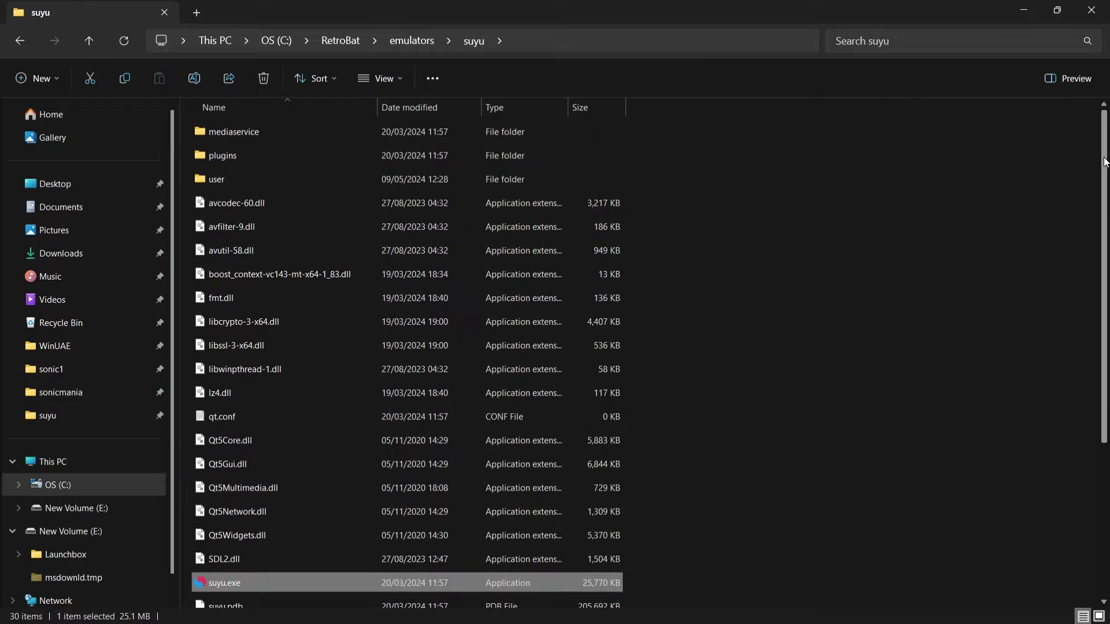
Open suyu's user\keys folder in an Explorer window placed on the right
double_click(446, 182)
double_click(652, 4)
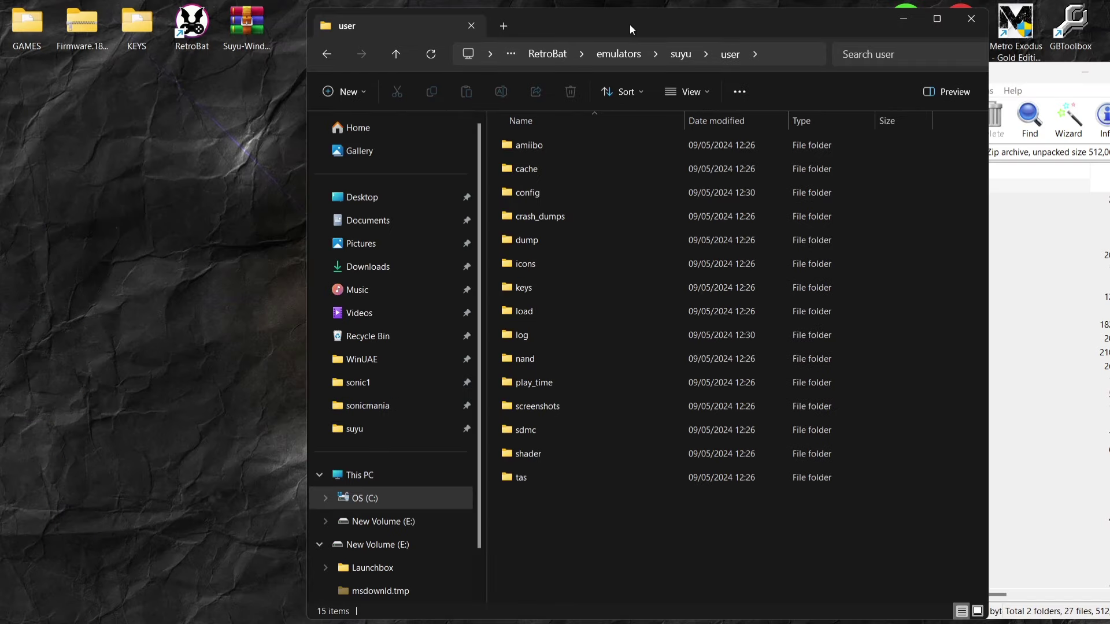
left_click_drag(629, 24, 720, 13)
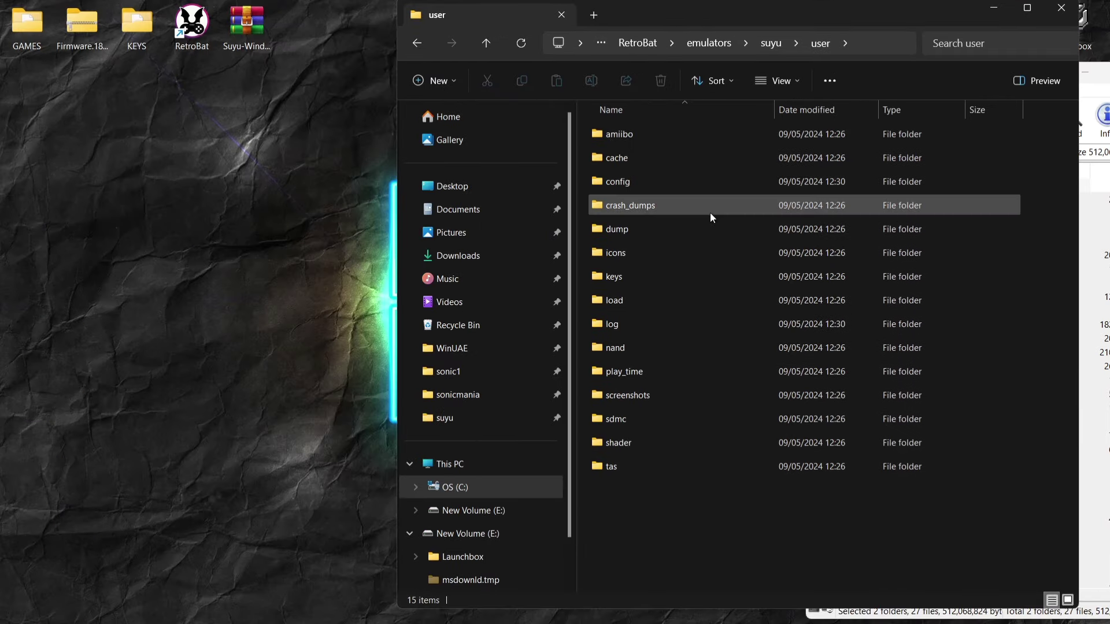
double_click(655, 281)
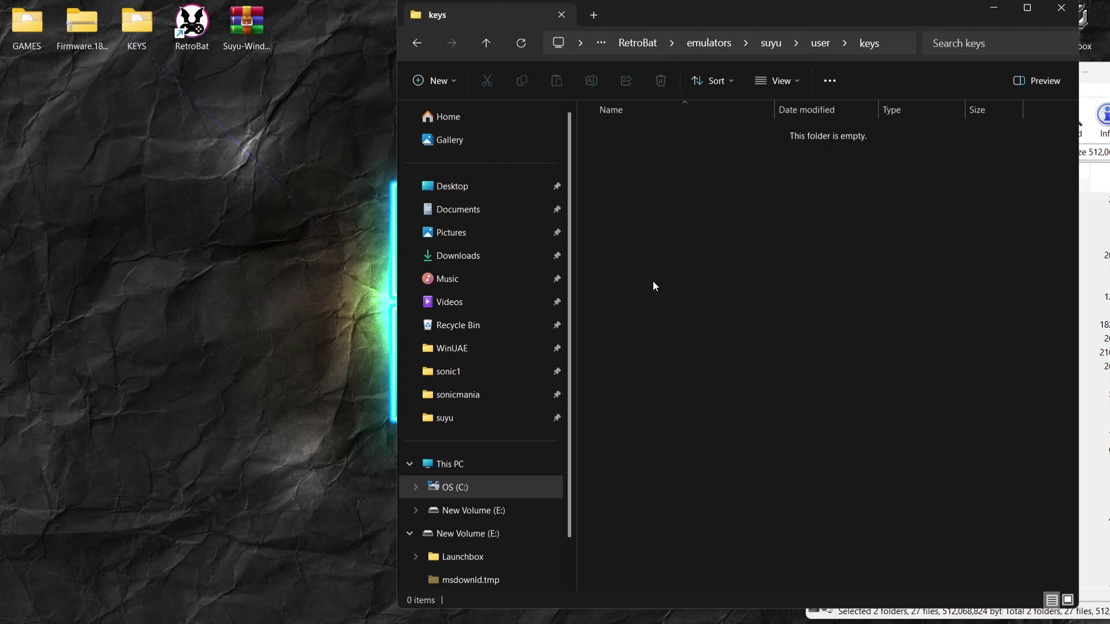
Move prod.keys and title.keys from the desktop KEYS folder into keys, then return to the suyu folder
double_click(137, 26)
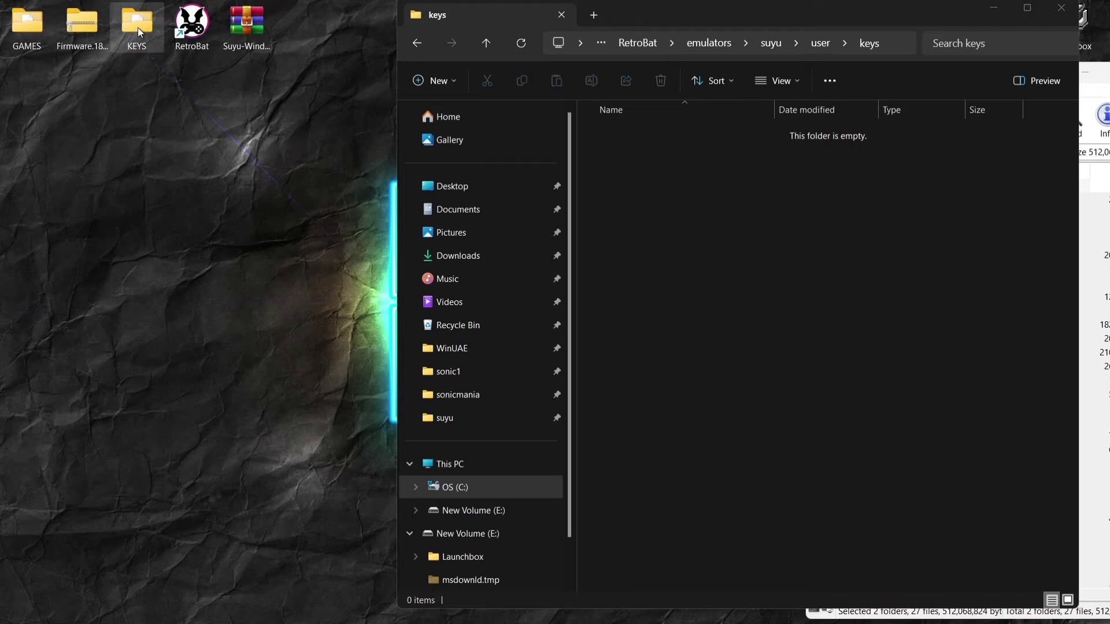
left_click_drag(775, 20, 393, 61)
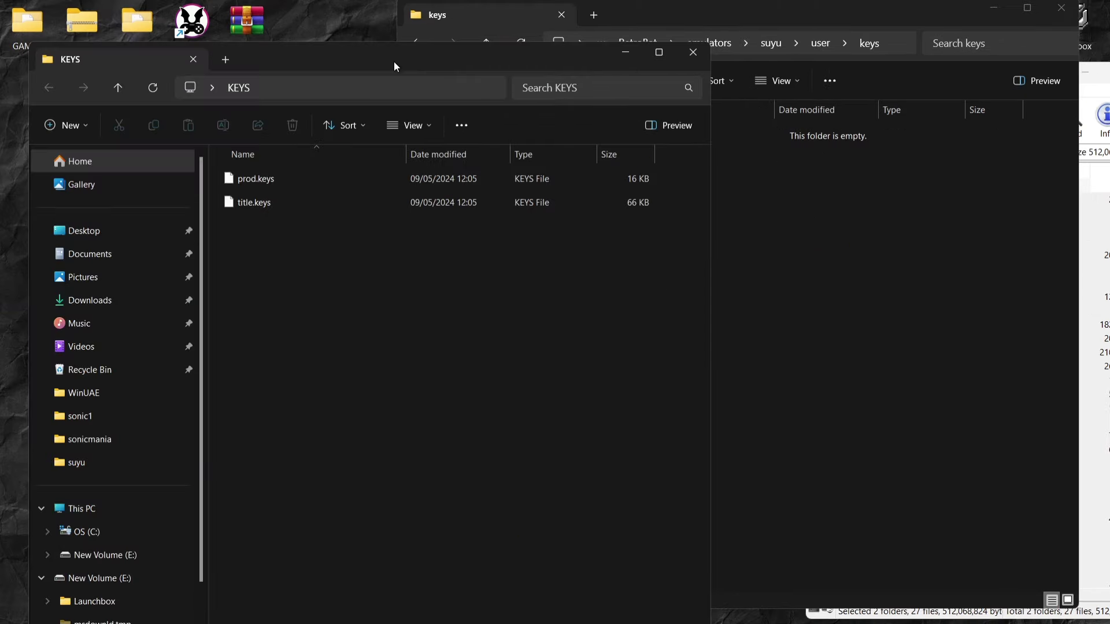
left_click_drag(265, 252, 252, 125)
left_click_drag(269, 184, 890, 417)
left_click(362, 61)
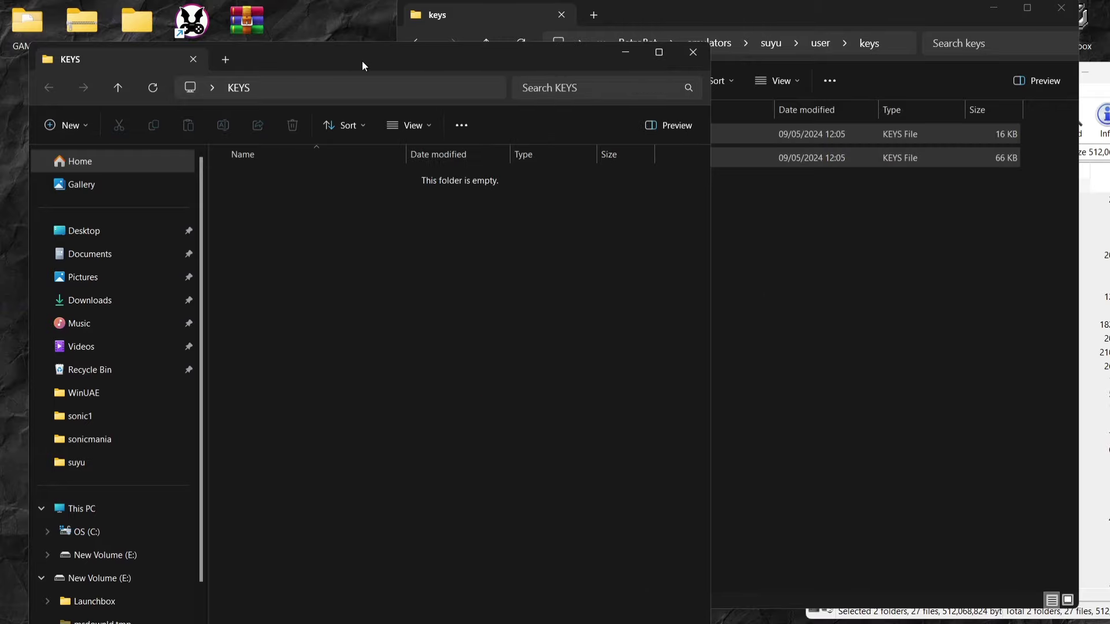
left_click(693, 53)
left_click(417, 47)
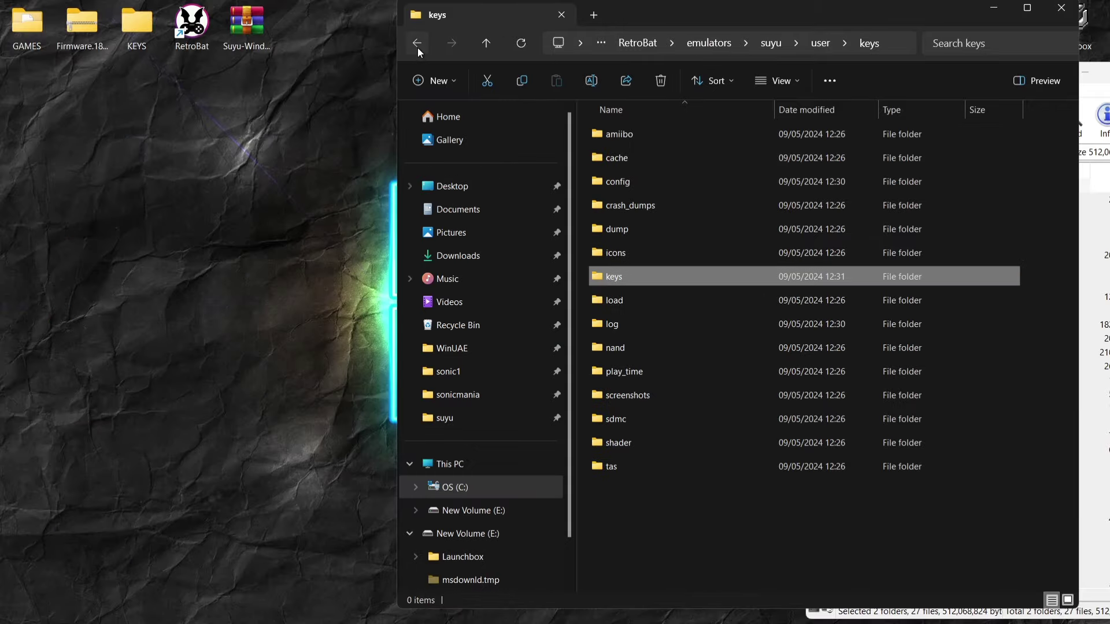
left_click(417, 47)
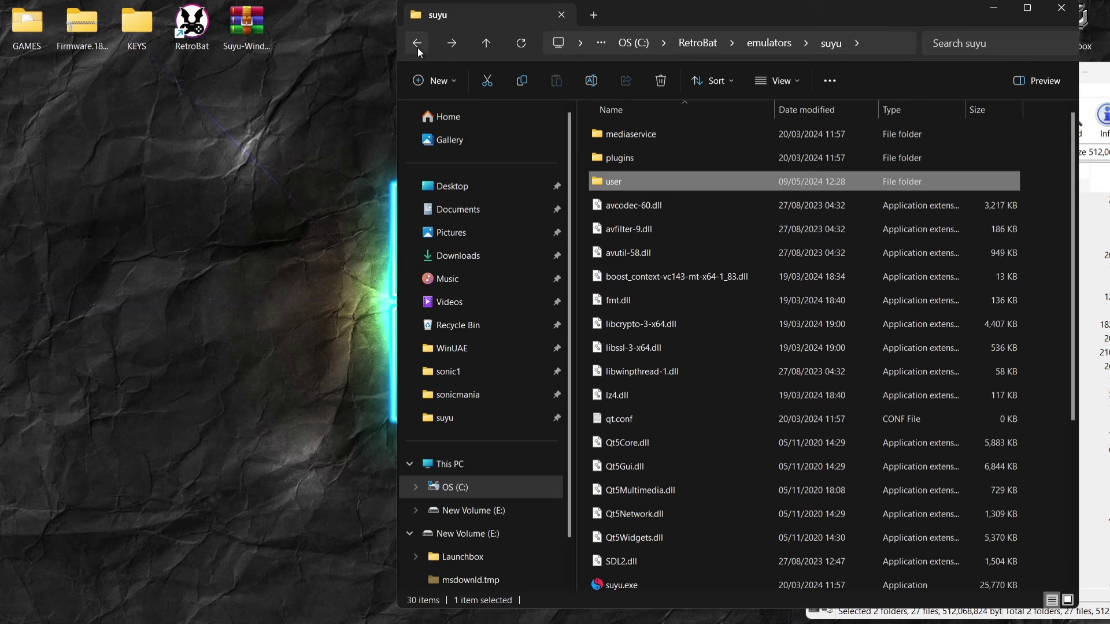
double_click(855, 11)
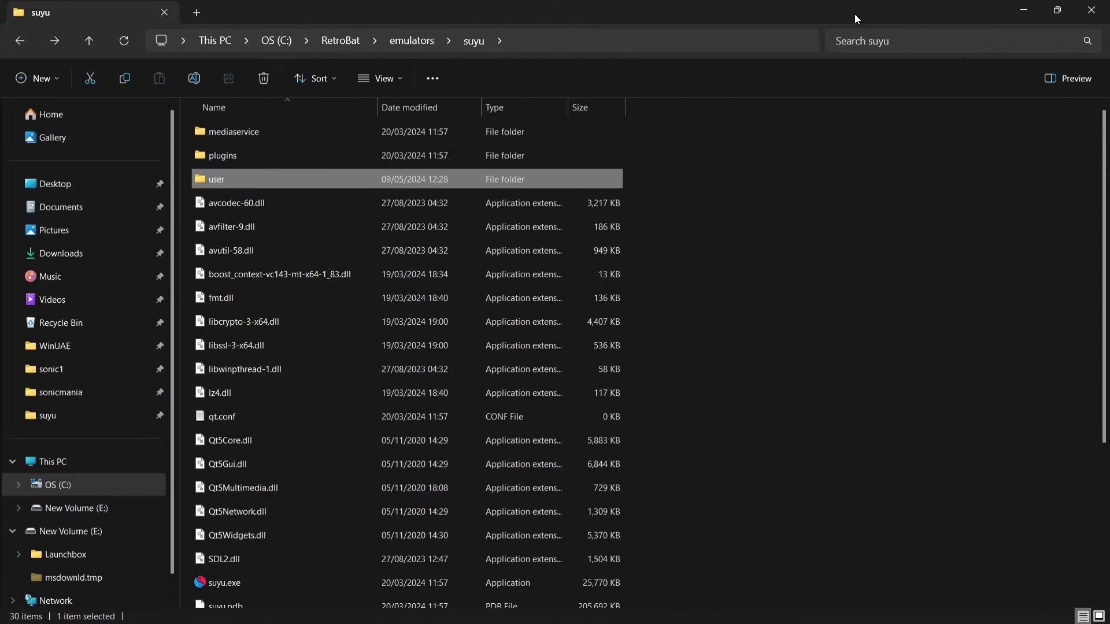
double_click(272, 583)
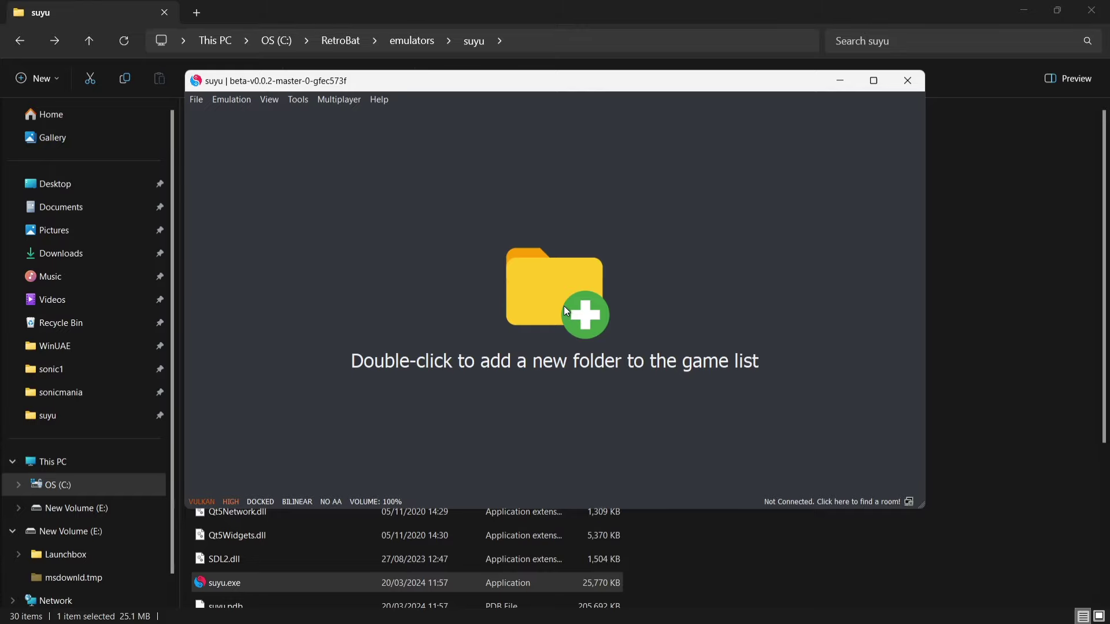
left_click(906, 81)
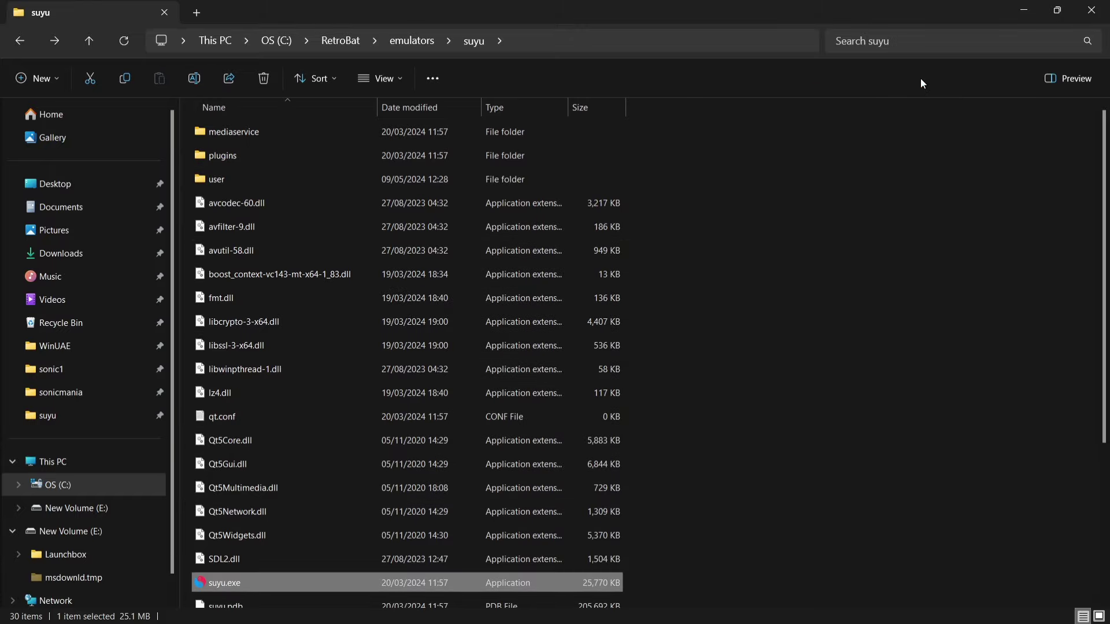
left_click(1057, 10)
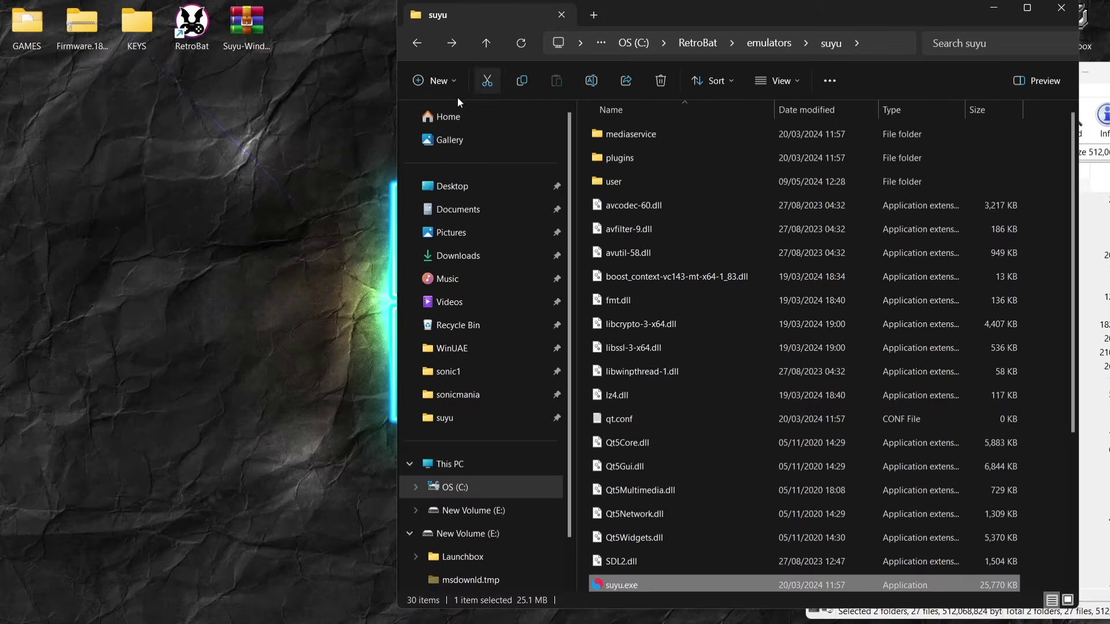
left_click(419, 45)
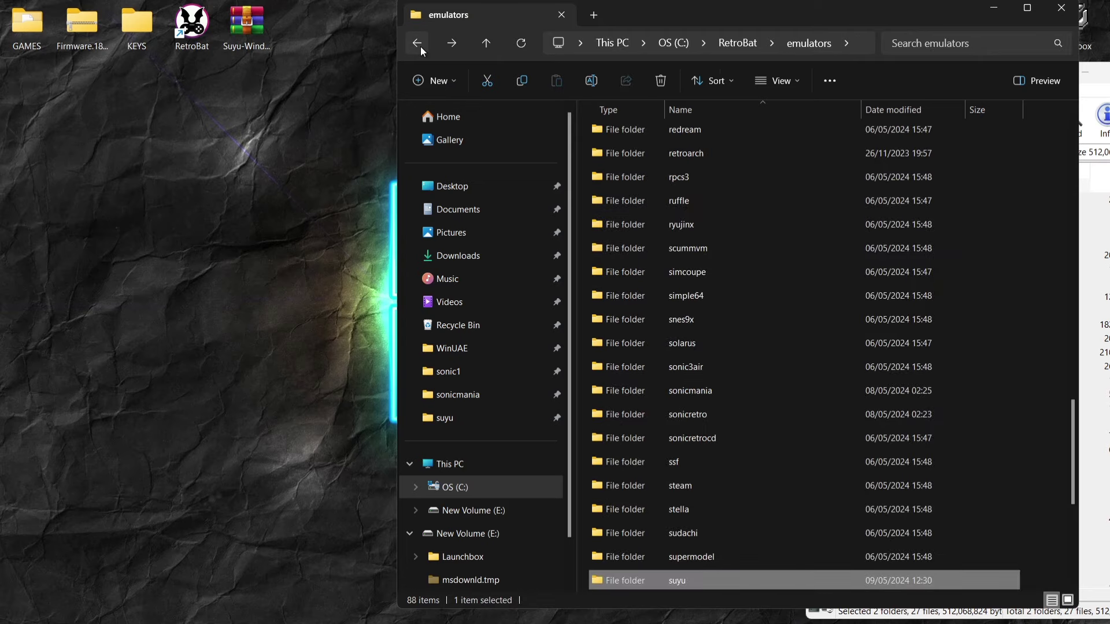
Navigate from the suyu folder to RetroBat's roms\switch folder
left_click(421, 46)
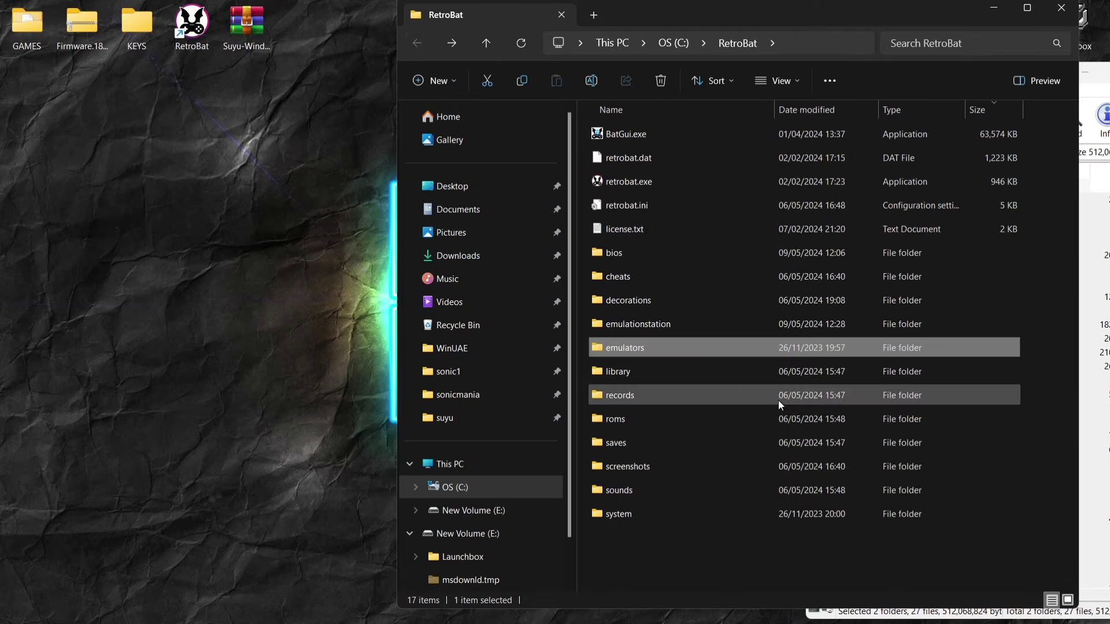
double_click(773, 419)
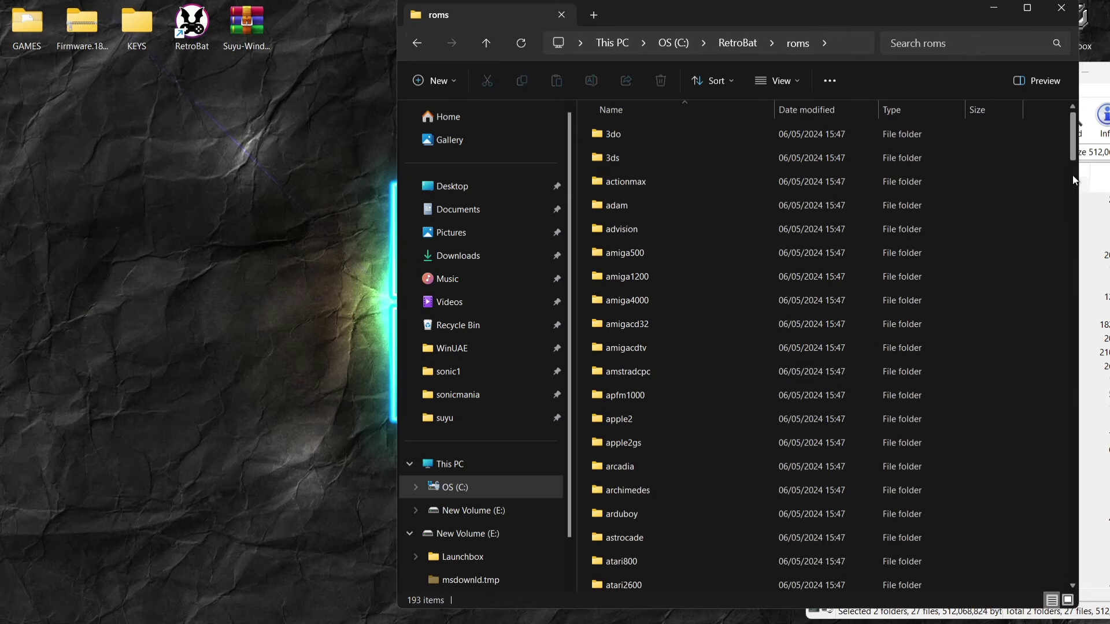
left_click_drag(1073, 156, 1080, 520)
double_click(741, 433)
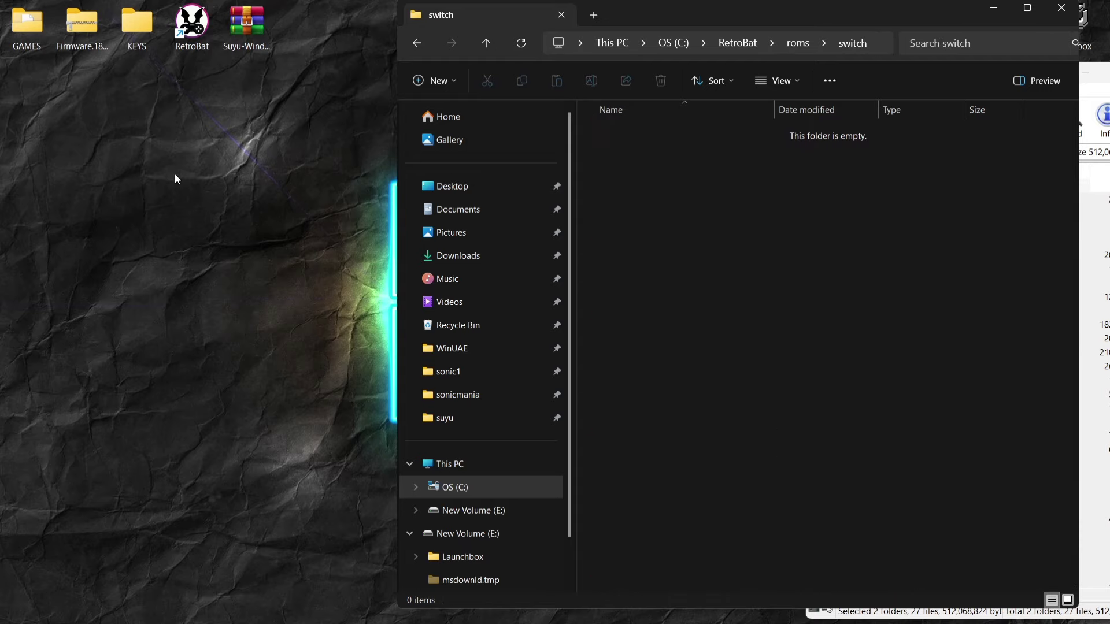
Drag the three Switch games from the desktop GAMES folder into roms\switch, then return to RetroBat
double_click(27, 25)
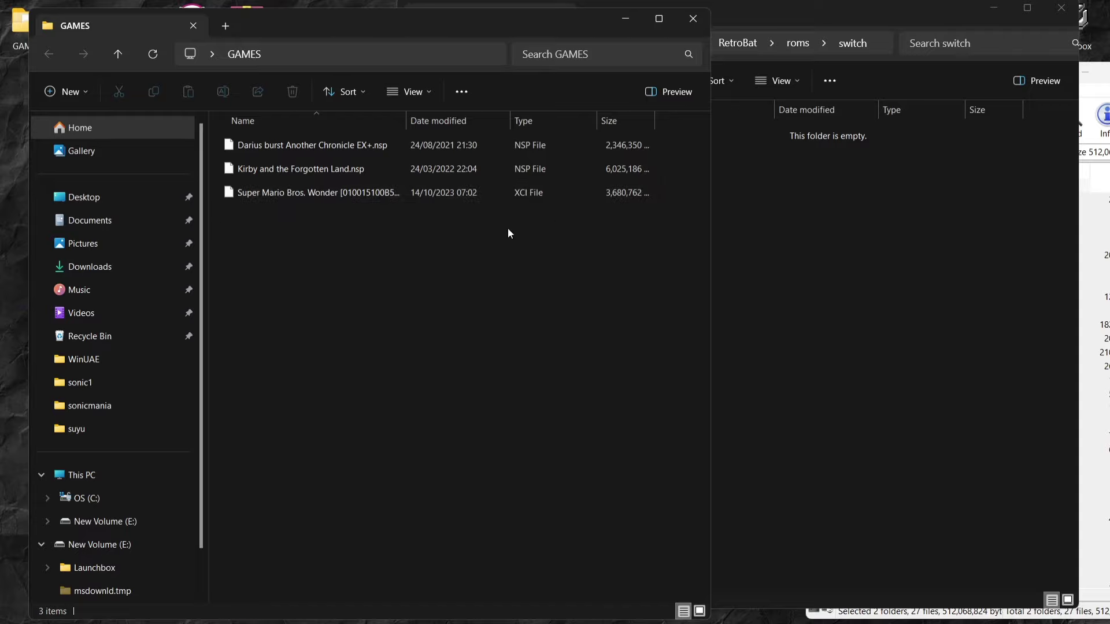
left_click_drag(508, 228, 844, 186)
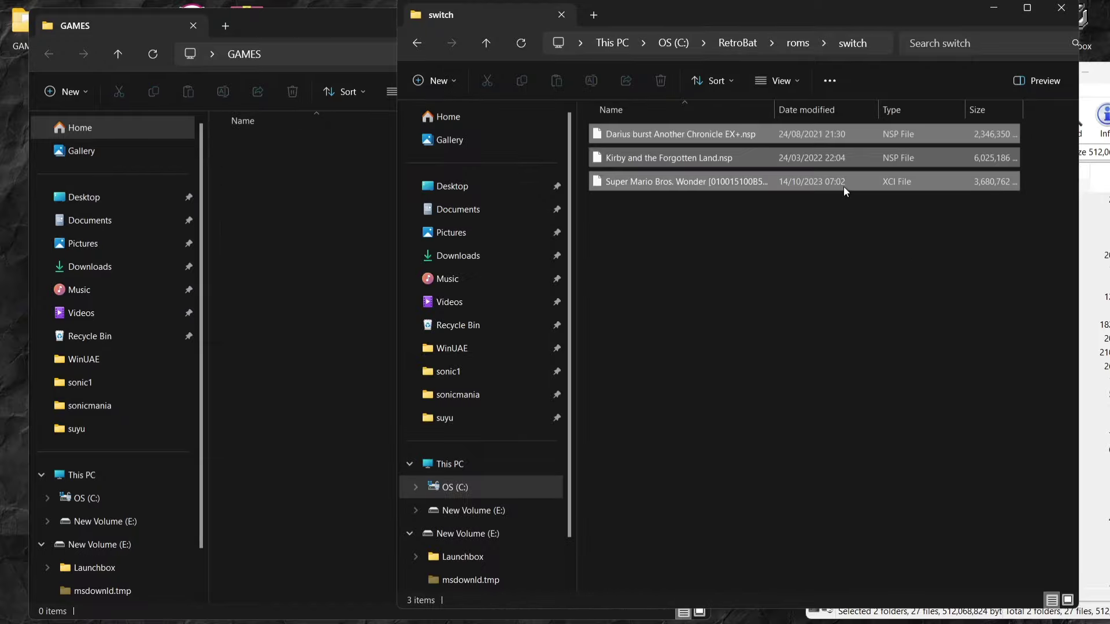
left_click(420, 43)
left_click(420, 43)
double_click(721, 11)
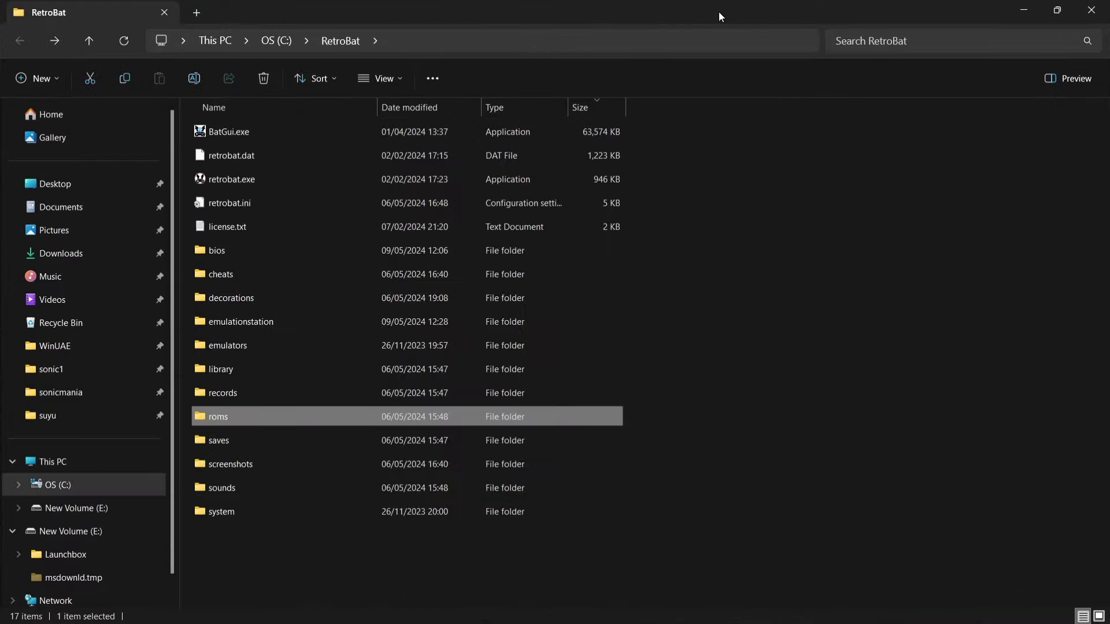
Launch suyu.exe from RetroBat's emulators\suyu folder
double_click(335, 348)
left_click_drag(1104, 198, 1105, 537)
double_click(411, 398)
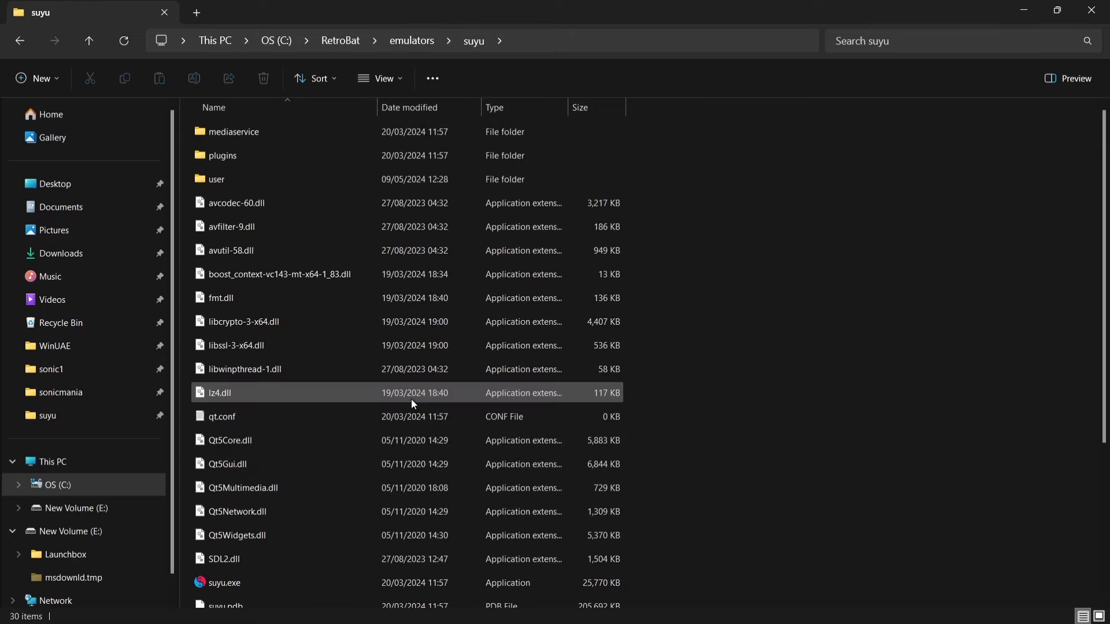
double_click(287, 578)
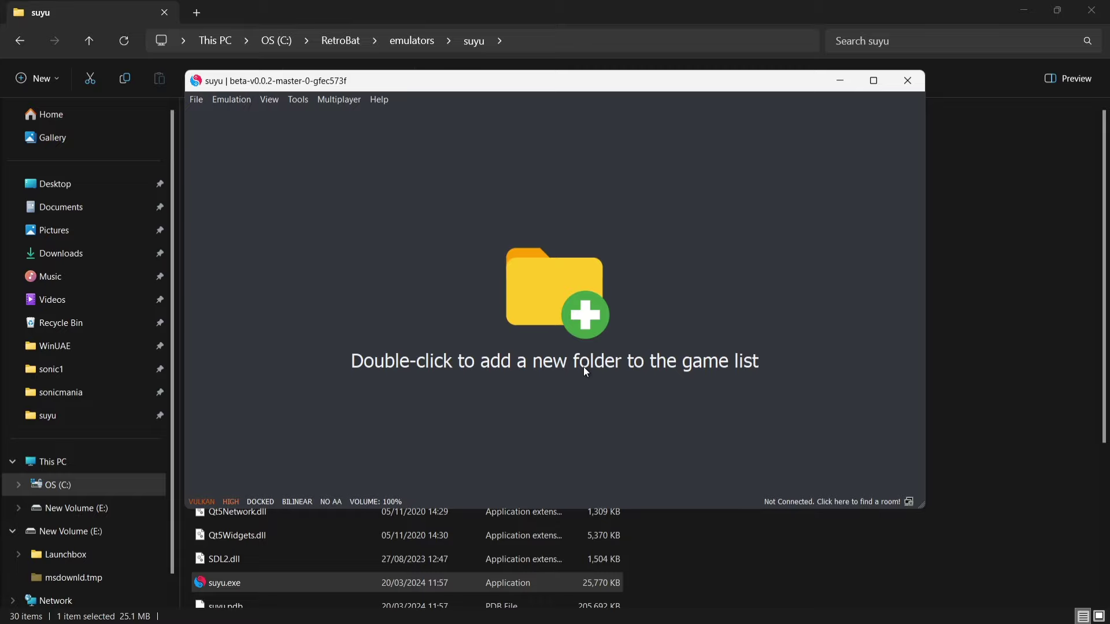
Add C:\RetroBat\roms\switch as a Suyu game folder
double_click(572, 314)
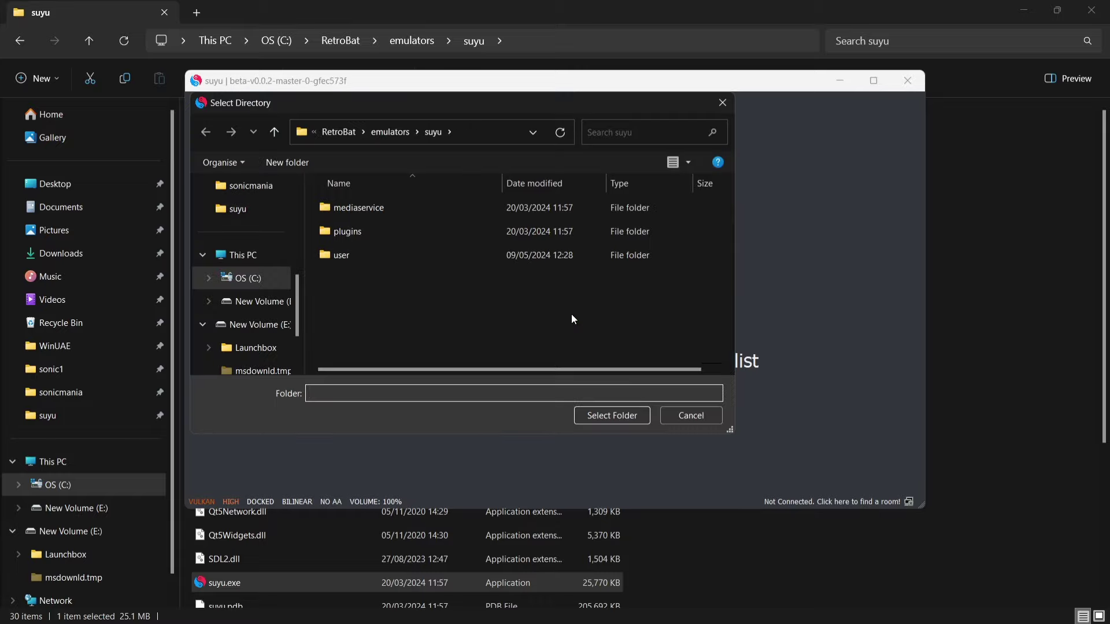
left_click(289, 259)
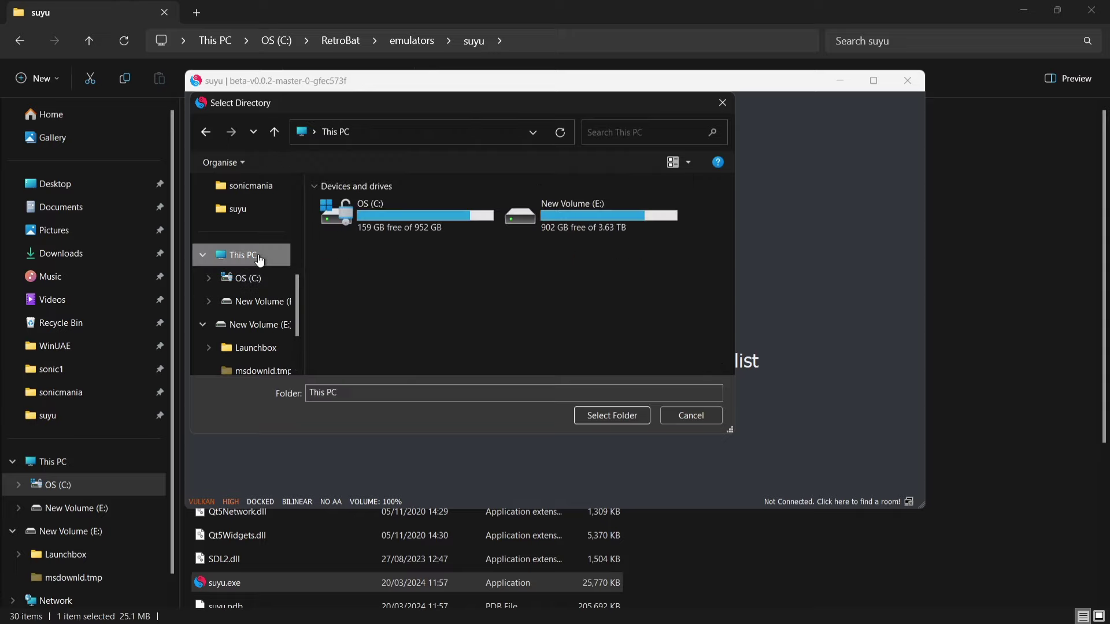
double_click(439, 214)
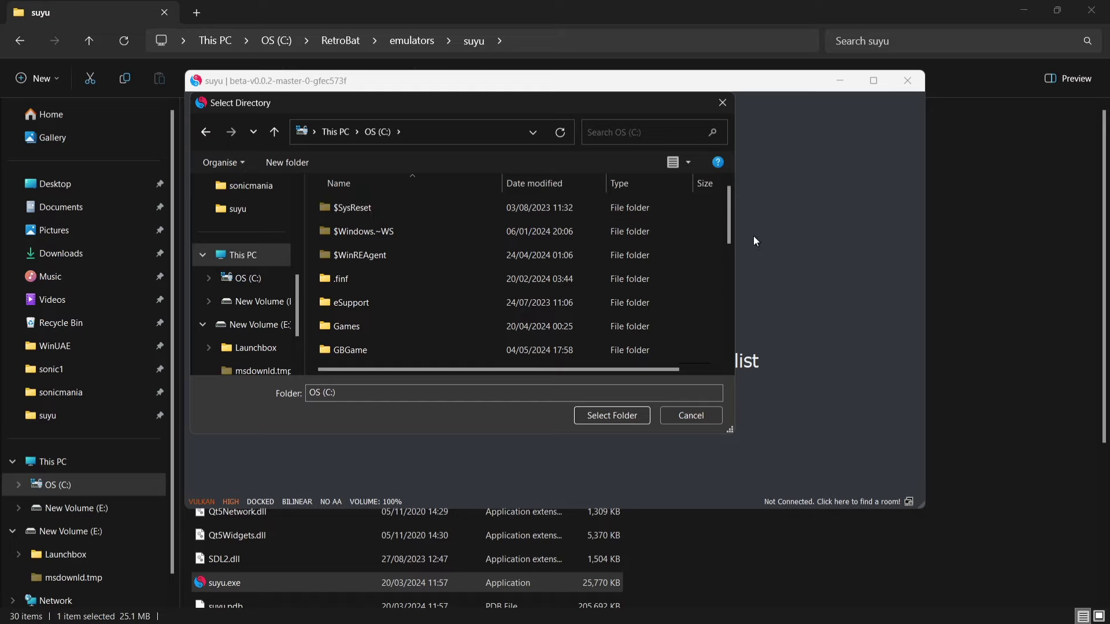
left_click_drag(730, 231, 730, 337)
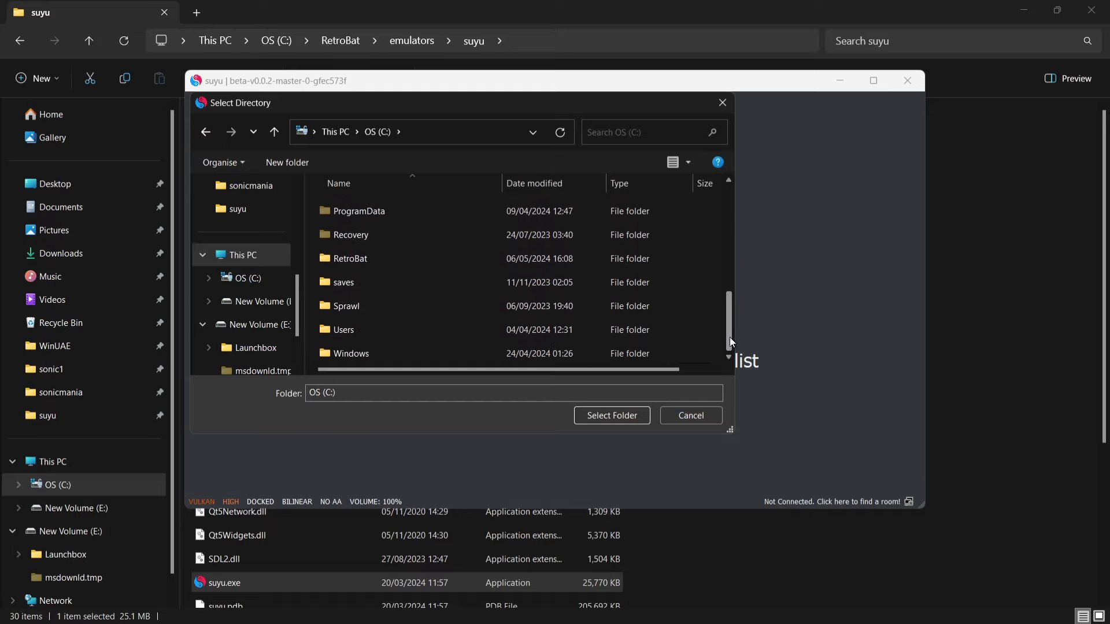
double_click(379, 258)
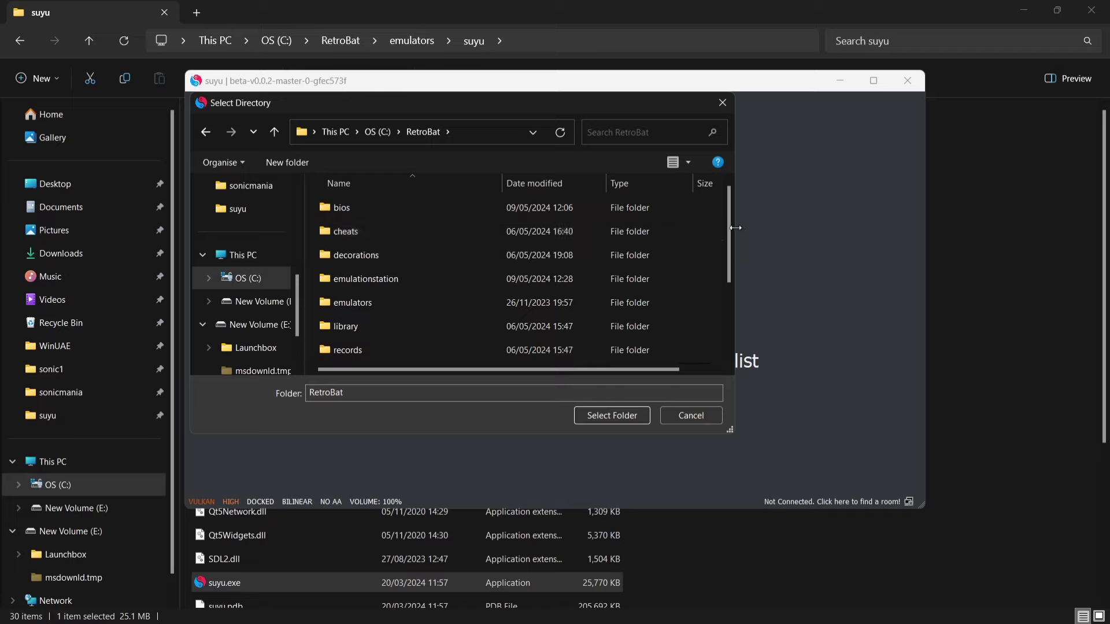
left_click_drag(728, 230, 731, 289)
double_click(496, 273)
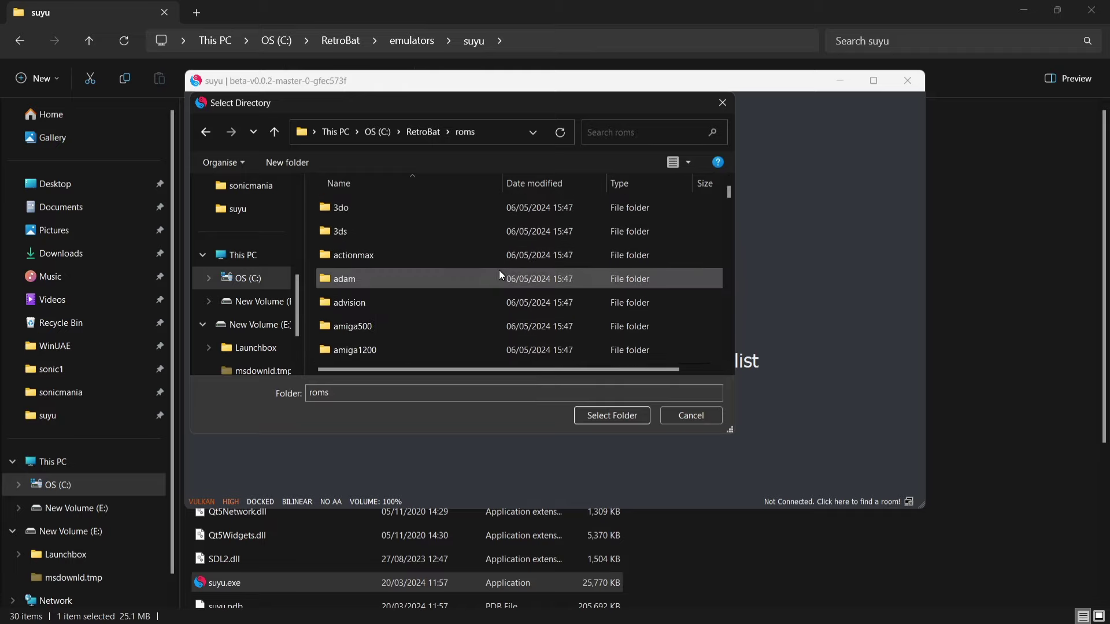
left_click_drag(730, 193, 730, 323)
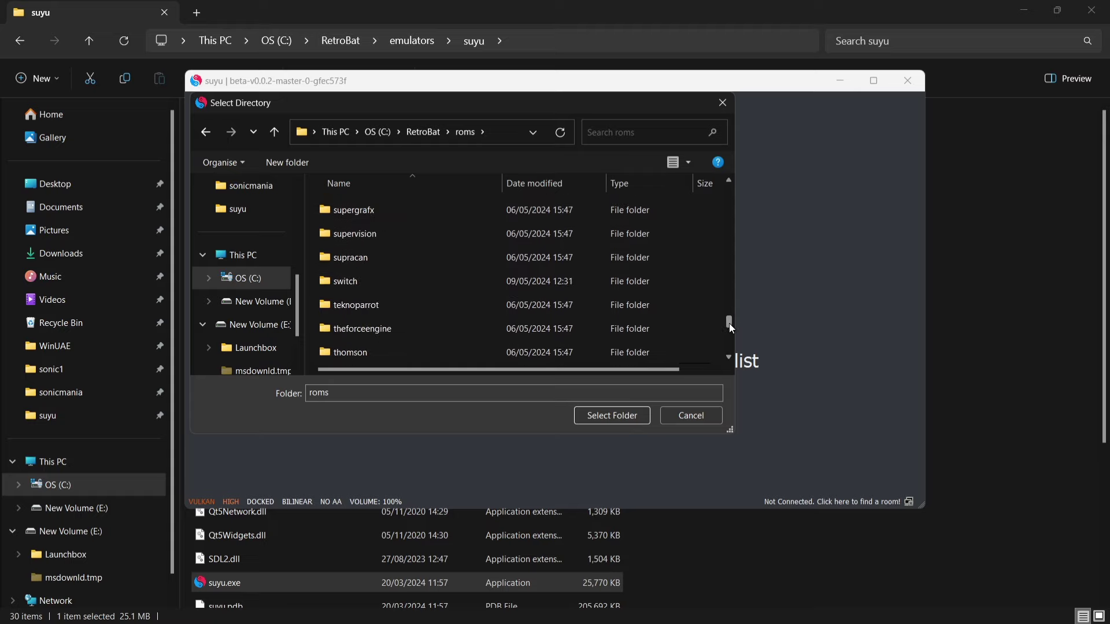
left_click(432, 280)
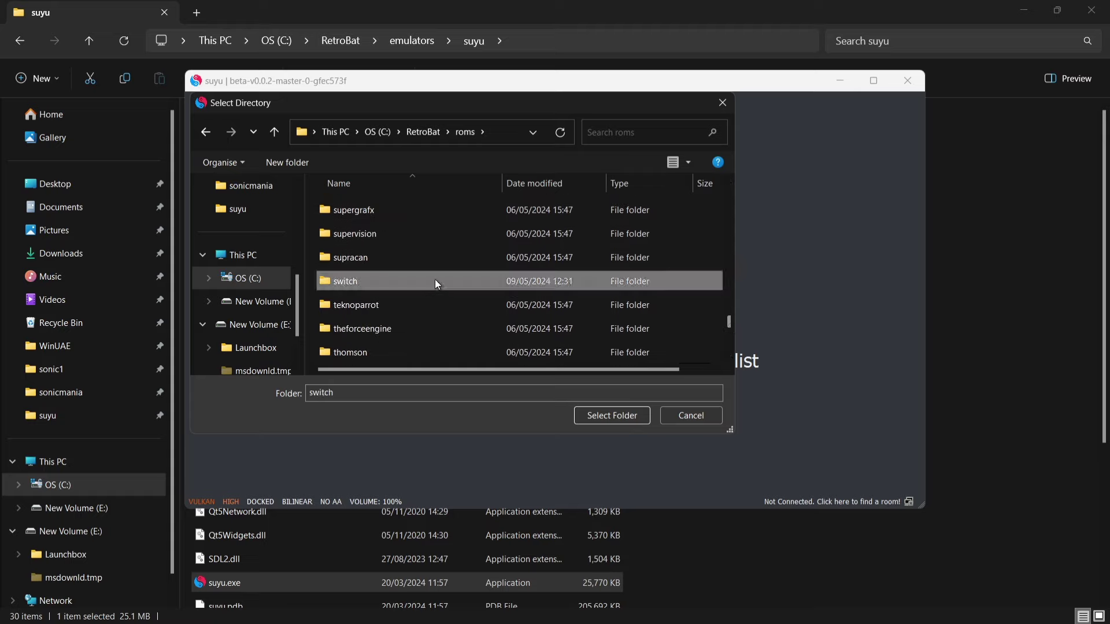
left_click(630, 418)
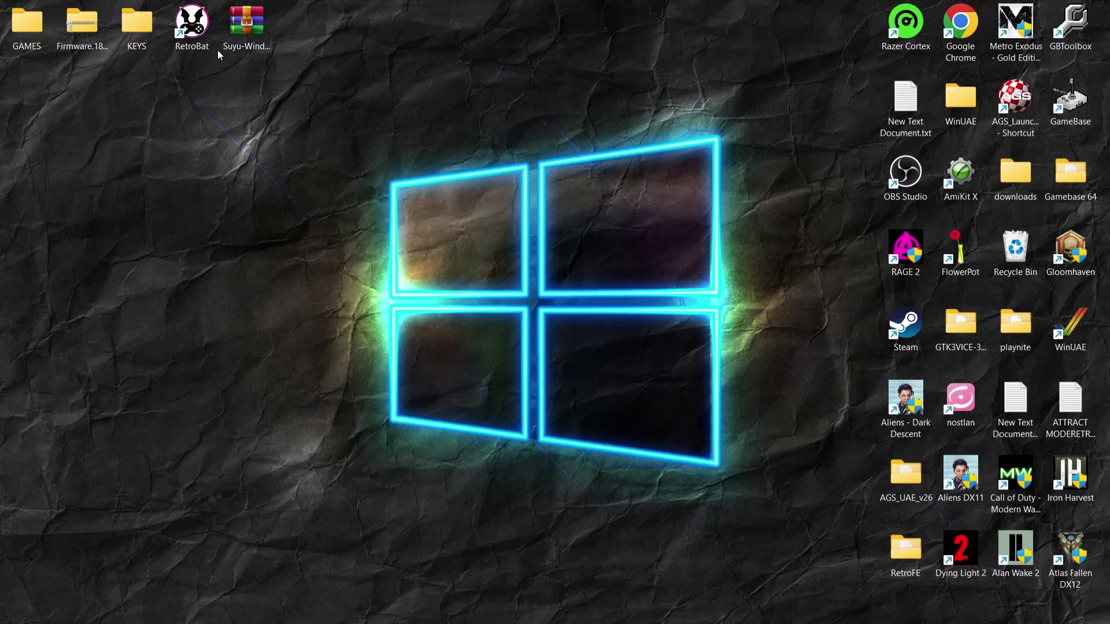
Open RetroBat's emulators\suyu folder from the shortcut's file location
right_click(199, 29)
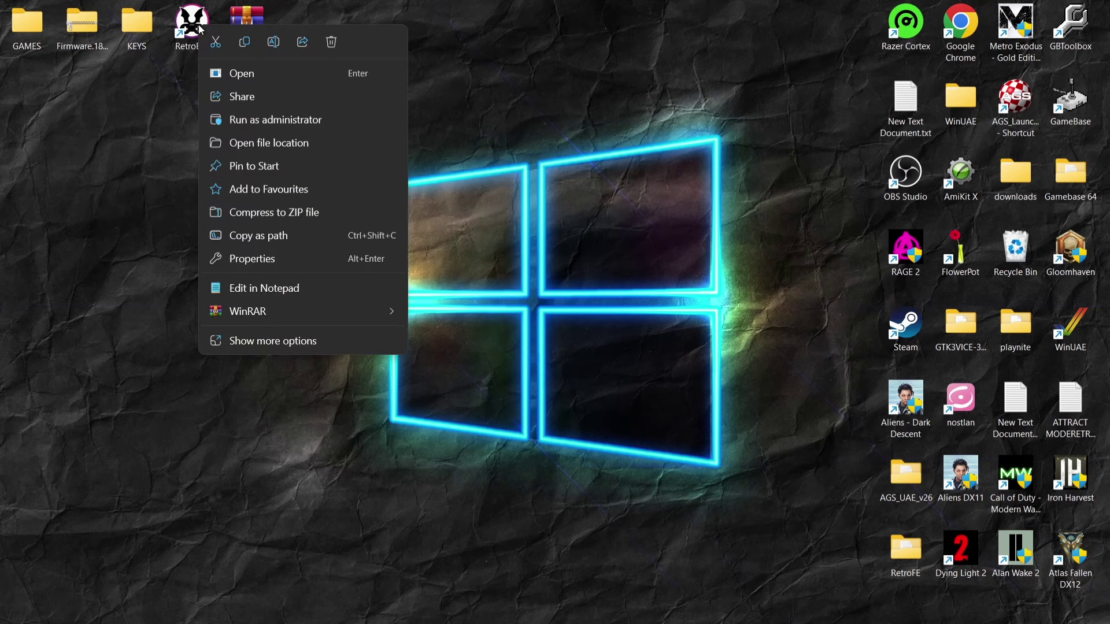
left_click(255, 144)
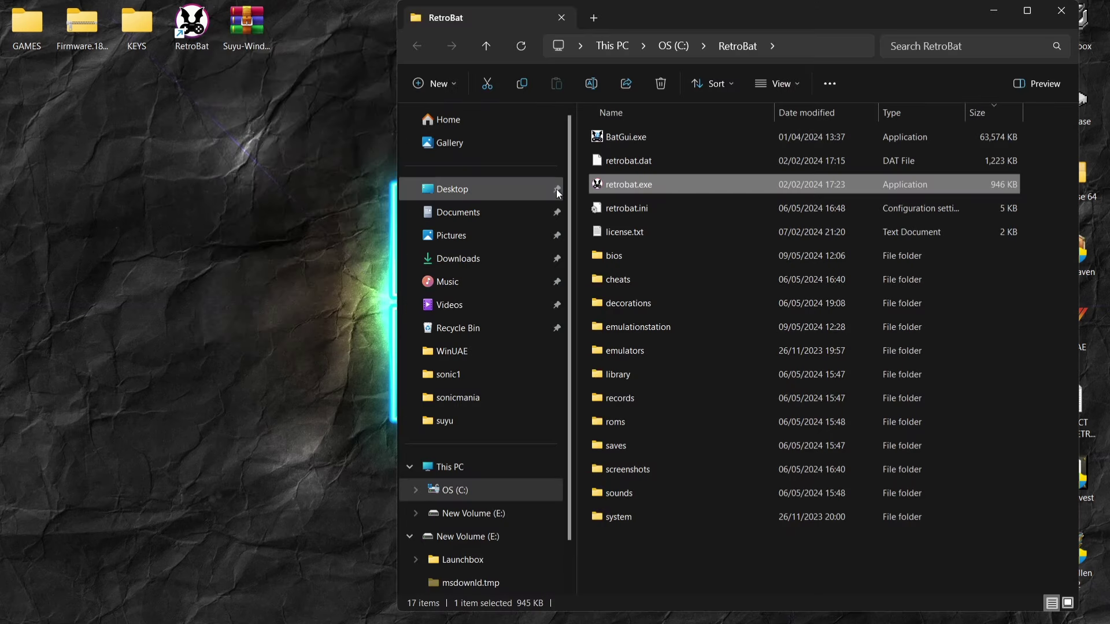
double_click(664, 350)
left_click_drag(1073, 199, 1067, 496)
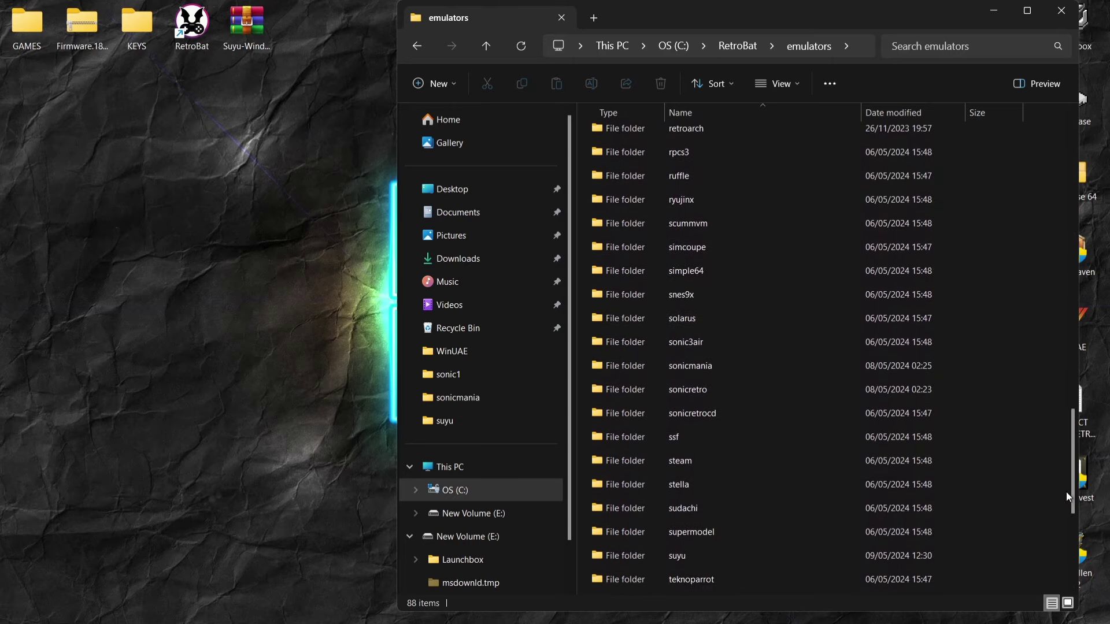
double_click(733, 555)
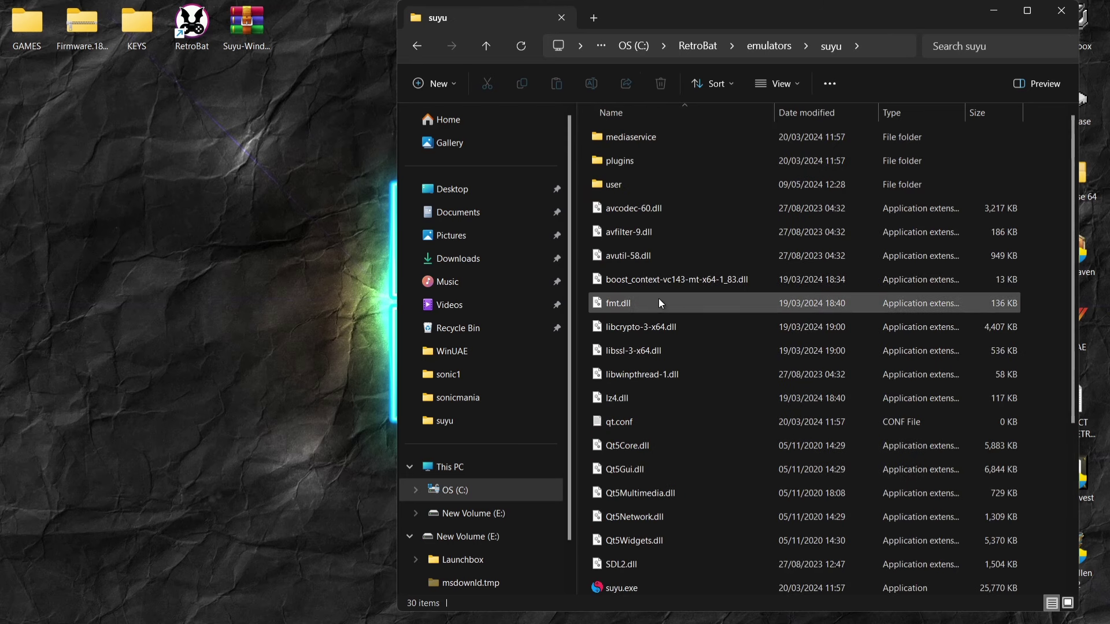
Drill down into user\nand\system\Contents\registered inside the suyu folder
double_click(642, 182)
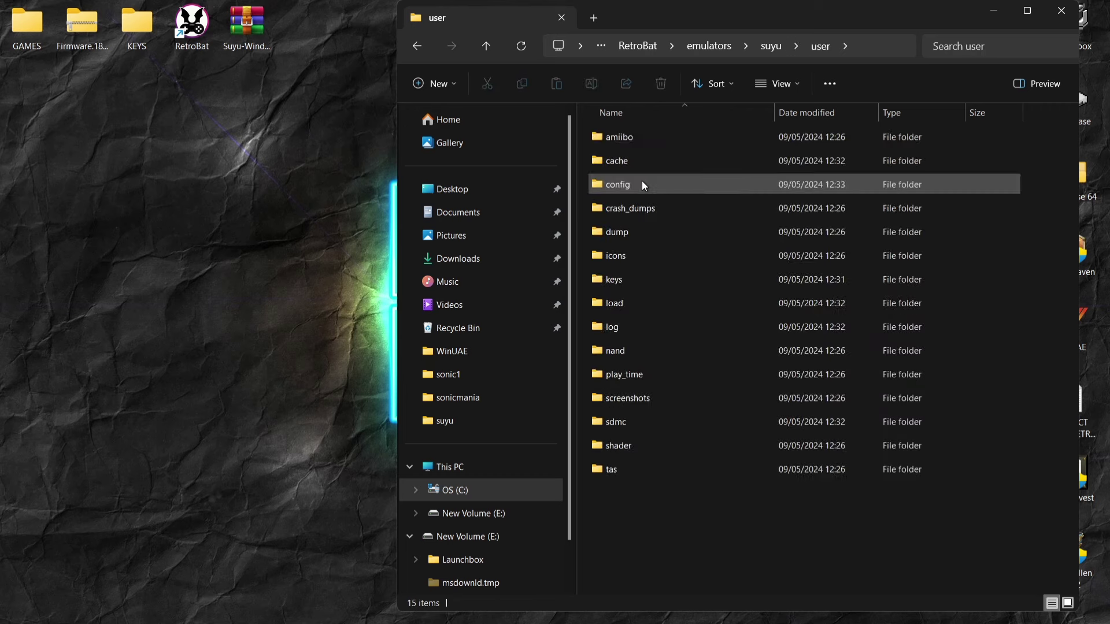
double_click(627, 351)
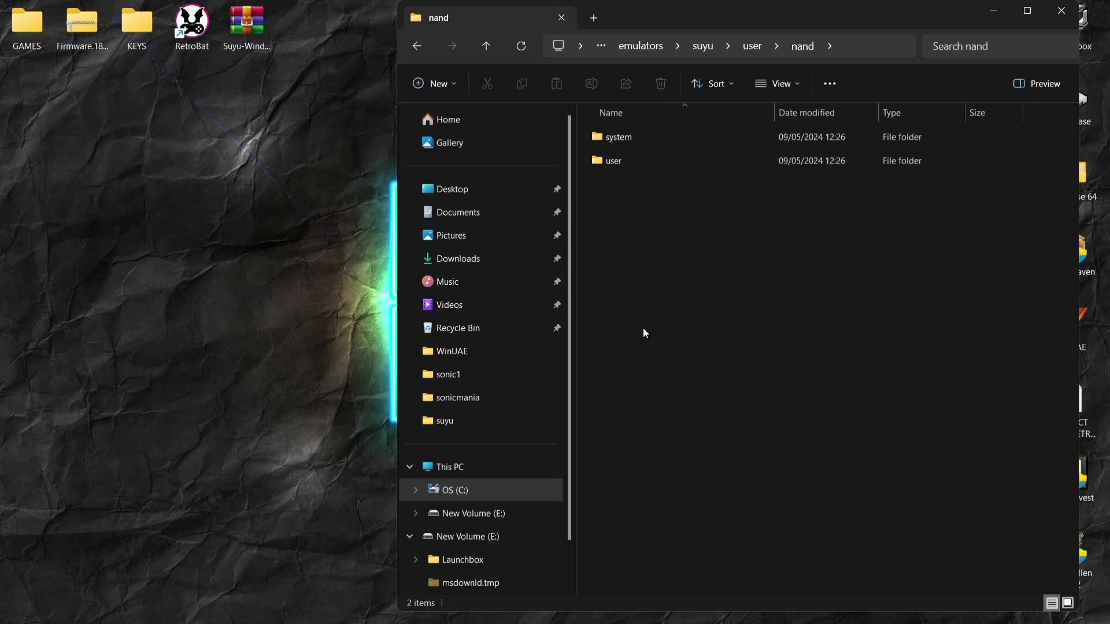
double_click(624, 137)
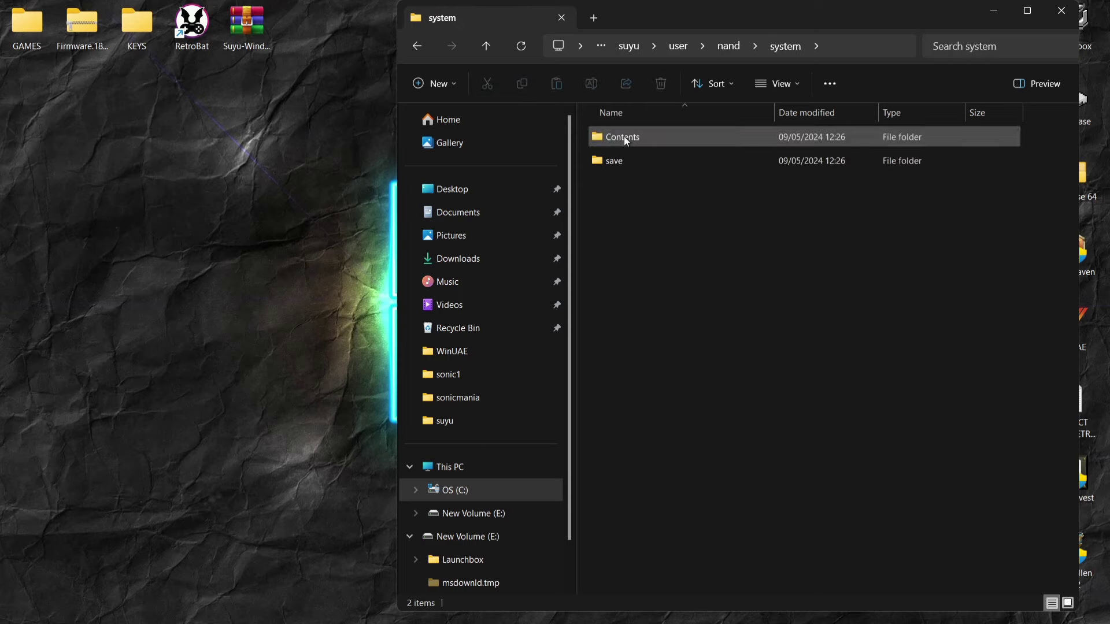
double_click(644, 140)
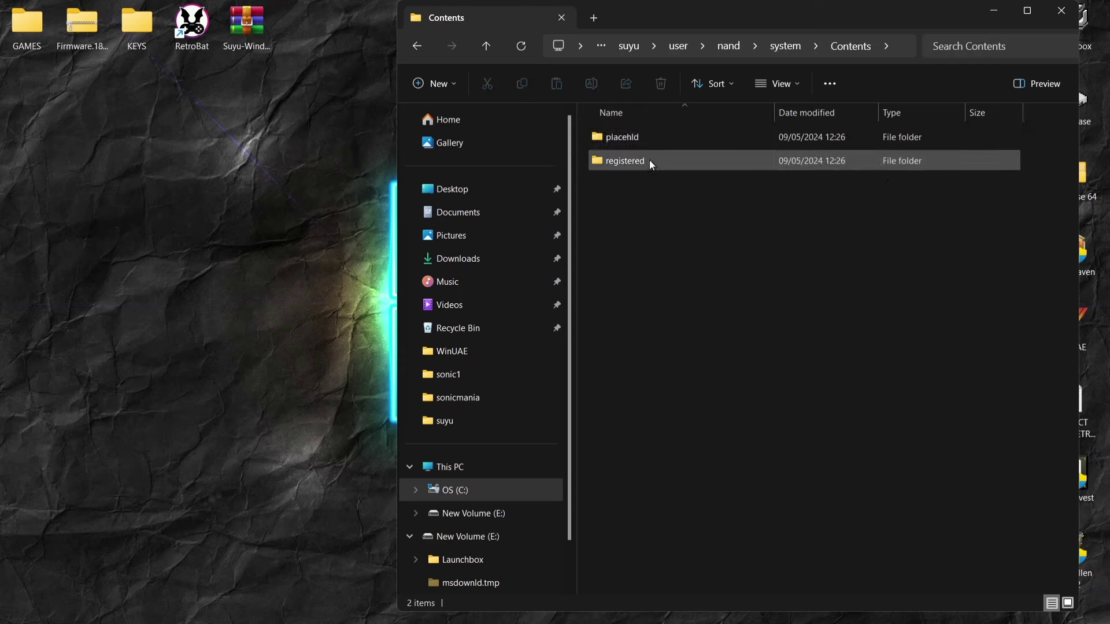
double_click(650, 163)
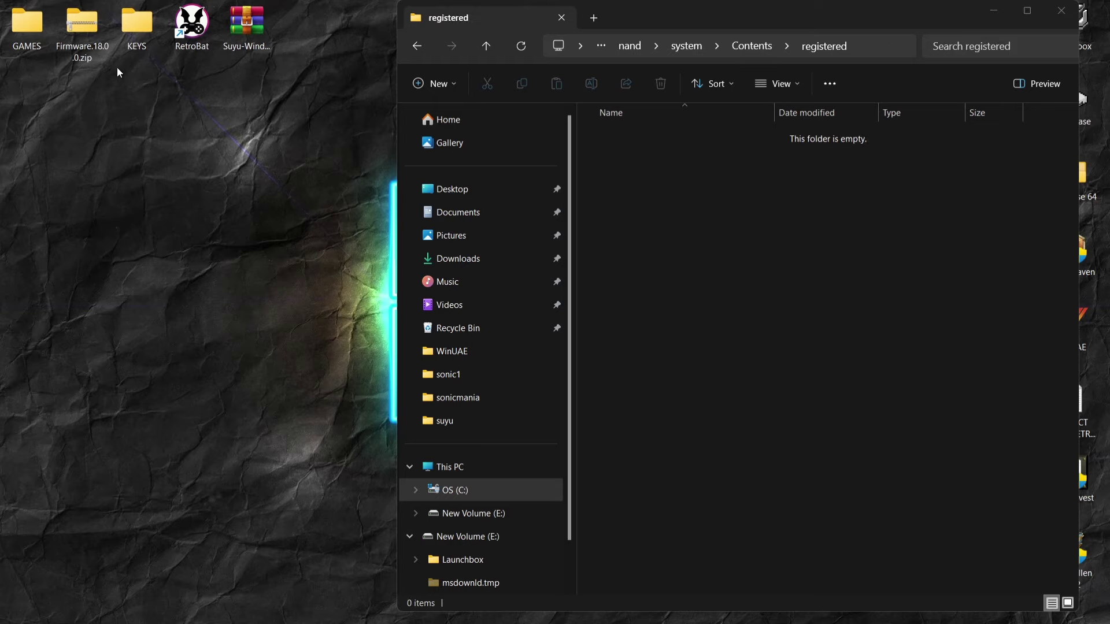
left_click(83, 49)
left_click(89, 86)
Open Firmware.18.0.0.zip from the desktop and select all 229 NCA firmware files
double_click(79, 43)
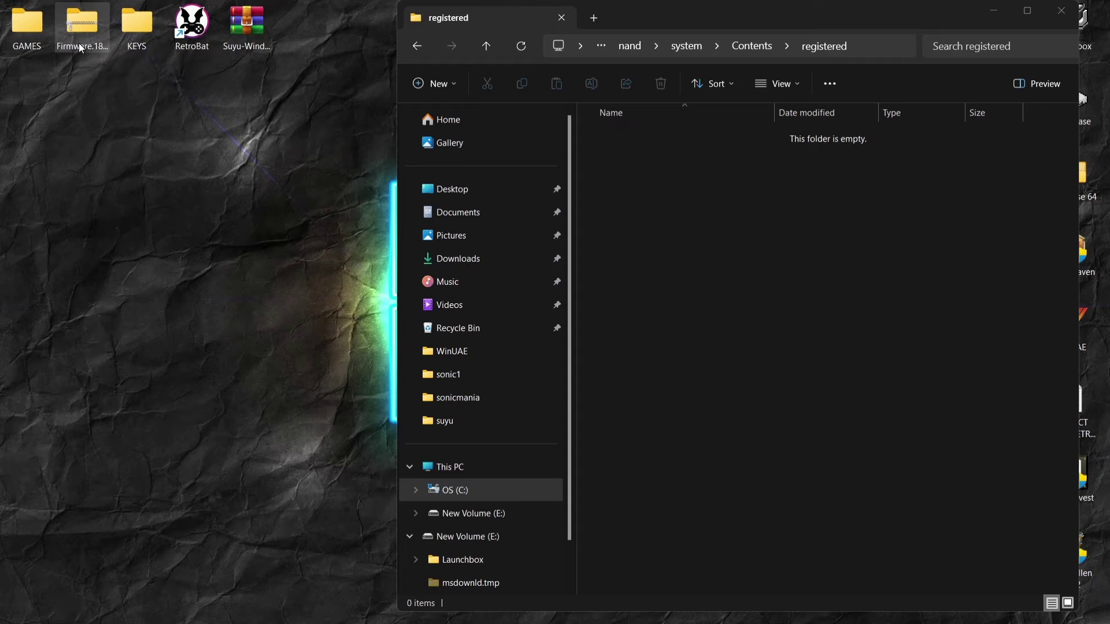
left_click(259, 196)
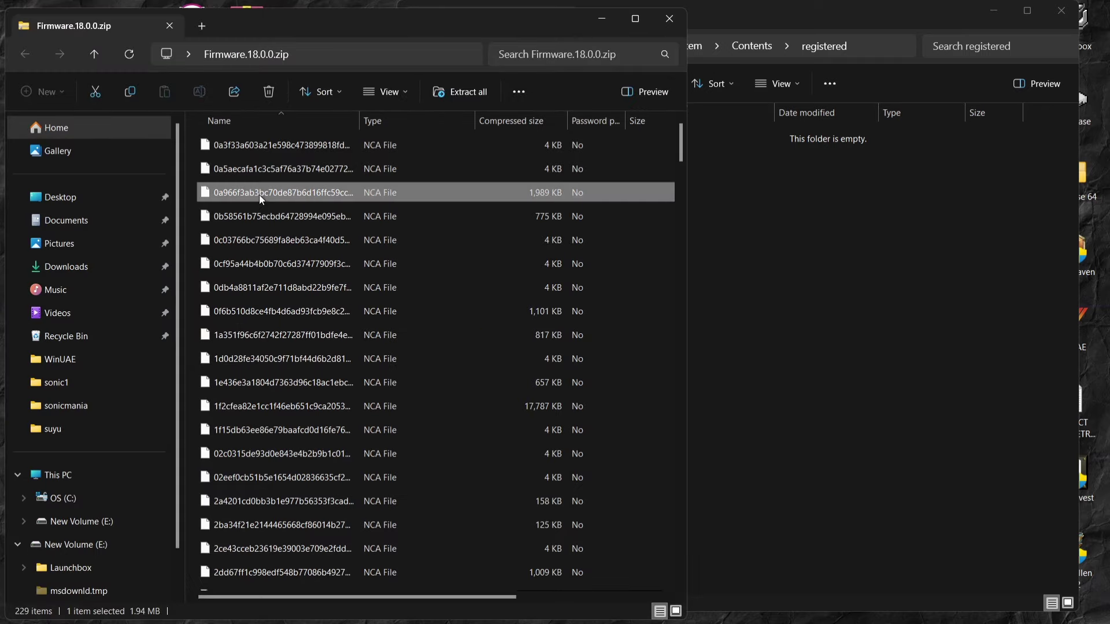
key("ctrl+a")
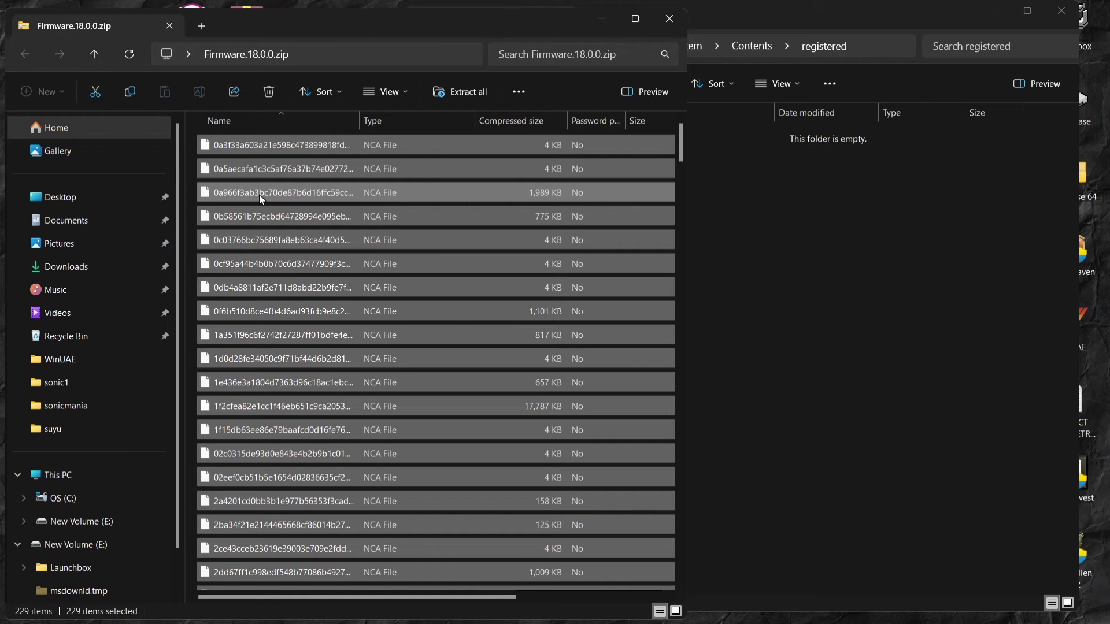